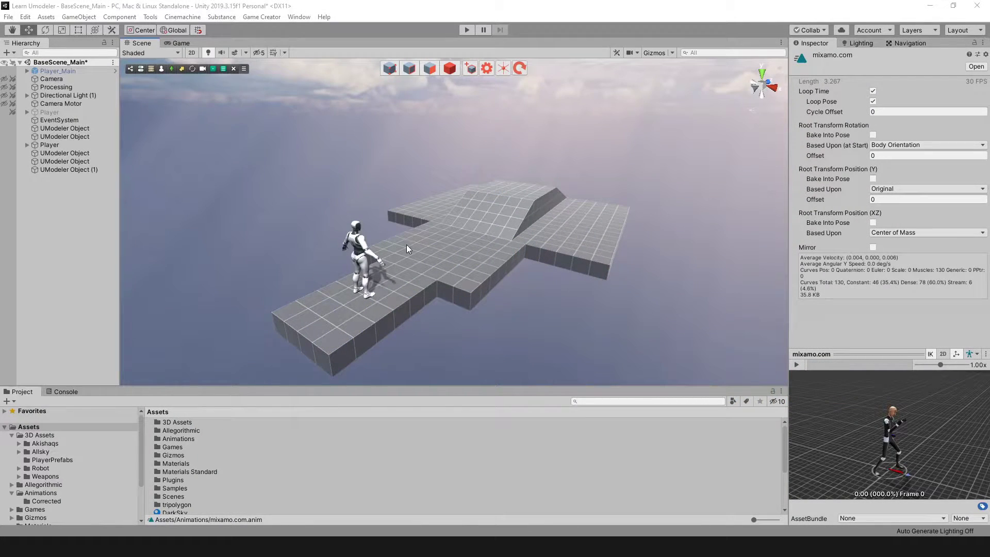
- Run the scene and test the character's idle stance and its forward and backward movement while orbiting the game camera
{"action": "left_click", "coordinate": [468, 30]}
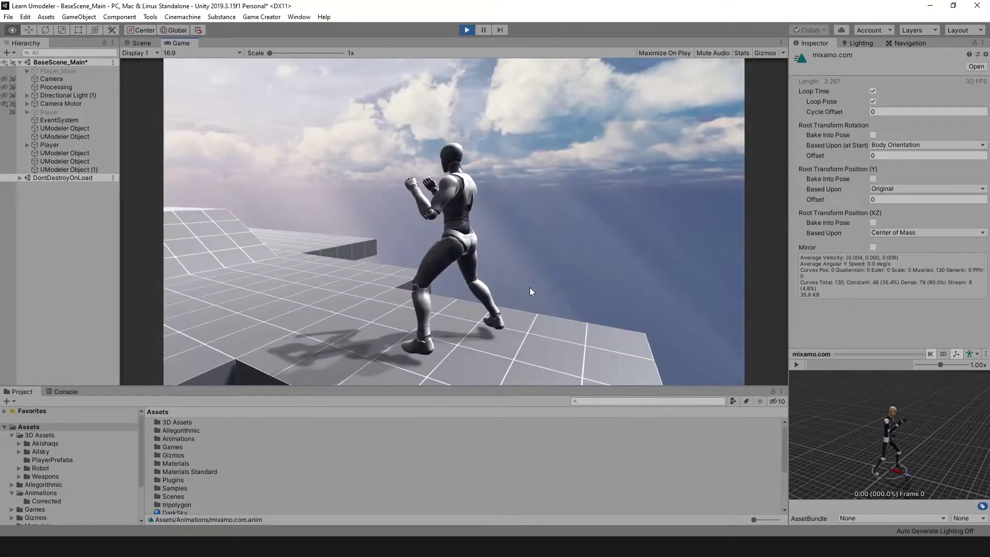
{"action": "right_click_drag", "start_coordinate": [441, 278], "coordinate": [490, 289]}
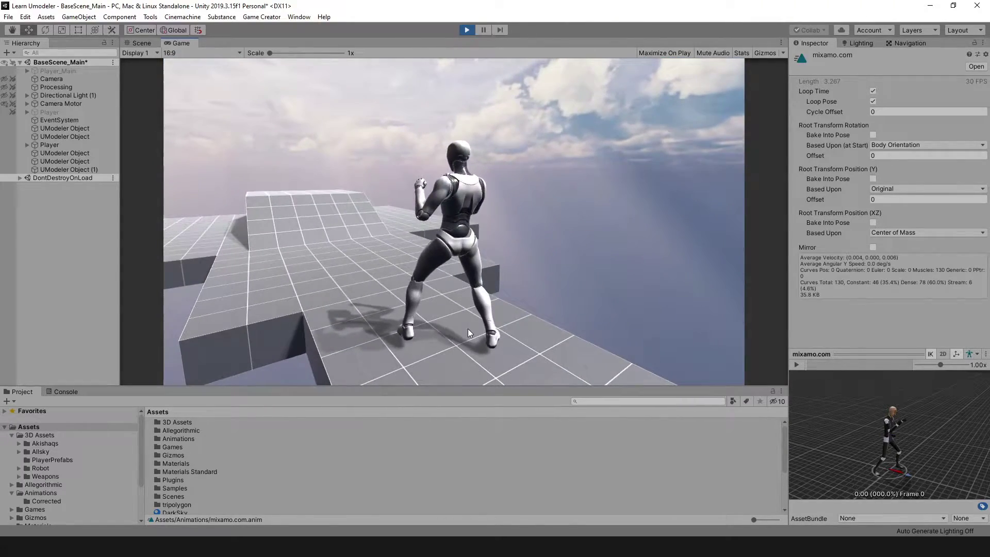
{"action": "right_click_drag", "start_coordinate": [479, 325], "coordinate": [443, 351]}
{"action": "right_click_drag", "start_coordinate": [433, 299], "coordinate": [481, 287]}
{"action": "key", "text": "w"}
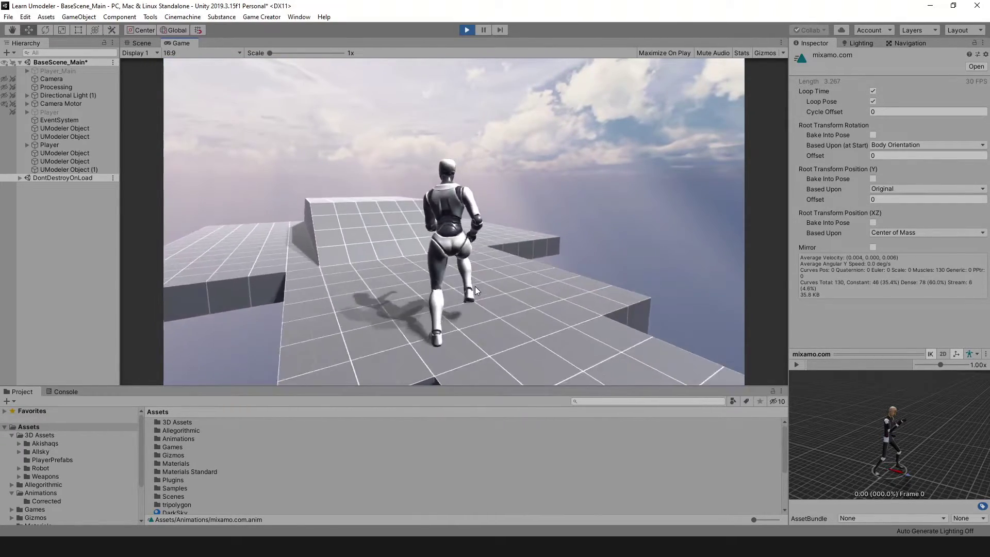
{"action": "key", "text": "s"}
{"action": "key", "text": "s"}
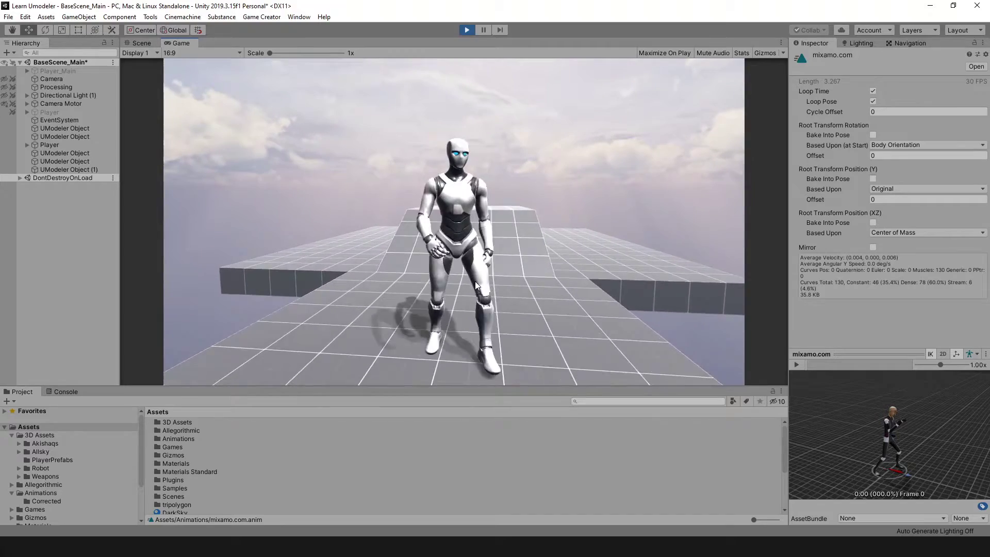
{"action": "key", "text": "w"}
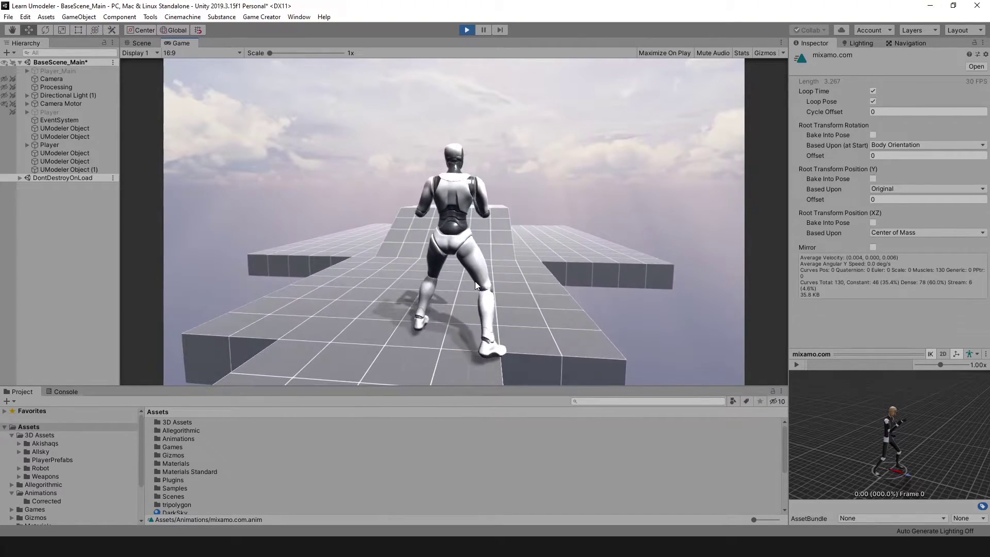
- Move the character around the platform in all directions, view its boxing idle from several angles, and stop the game
{"action": "mouse_move", "coordinate": [475, 282]}
{"action": "right_mouse_down"}
{"action": "mouse_move", "coordinate": [600, 281]}
{"action": "mouse_move", "coordinate": [457, 276]}
{"action": "right_mouse_up"}
{"action": "key", "text": "w"}
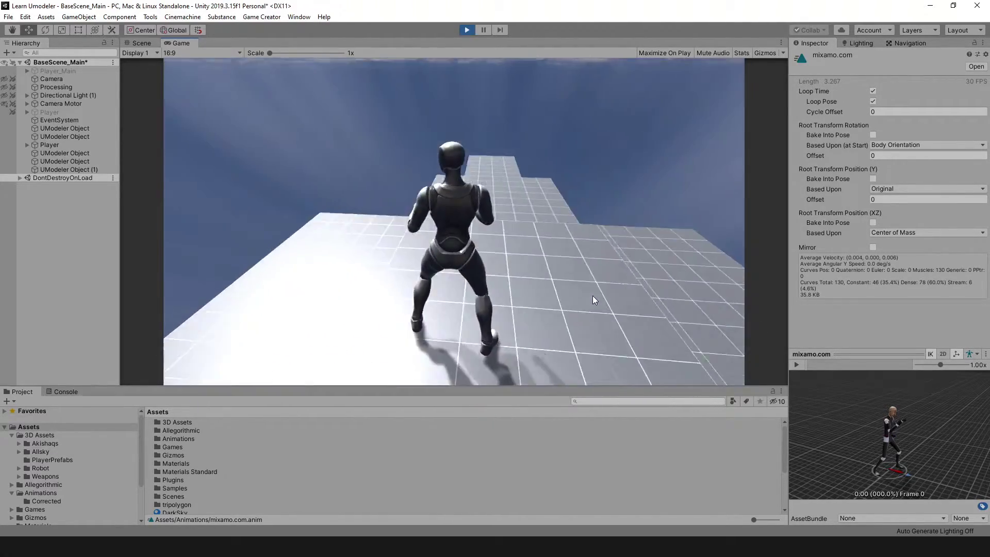
{"action": "key", "text": "w"}
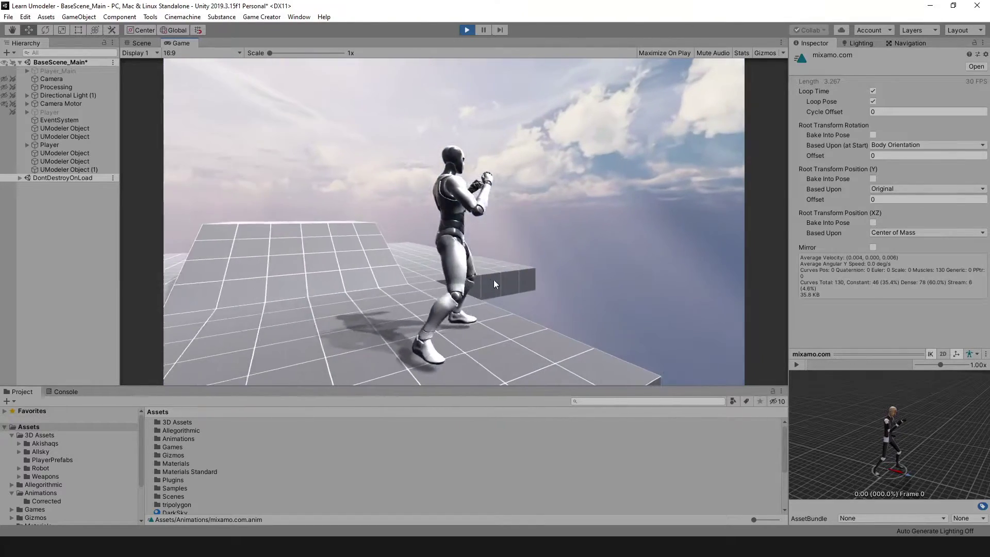
{"action": "key", "text": "a"}
{"action": "right_click_drag", "start_coordinate": [473, 274], "coordinate": [445, 273]}
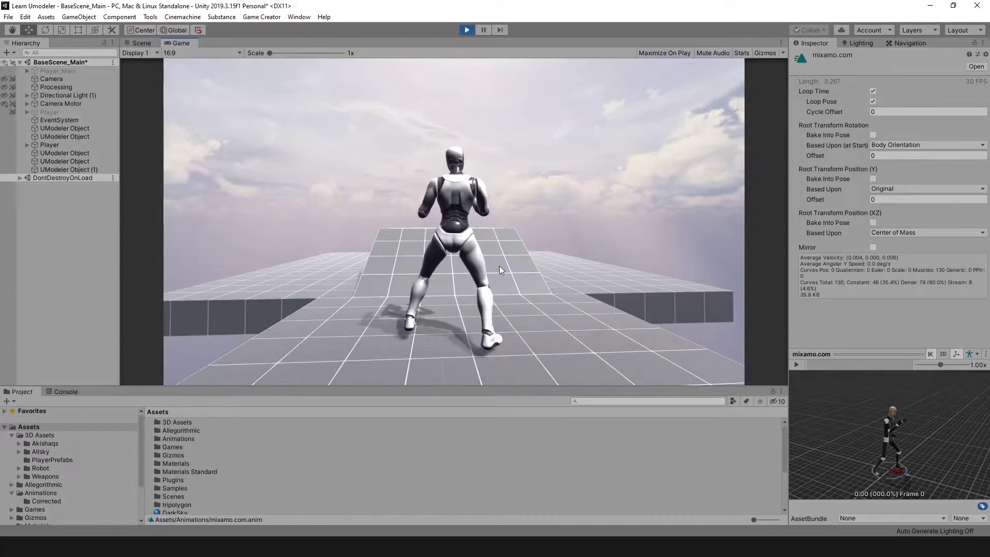
{"action": "right_click_drag", "start_coordinate": [505, 254], "coordinate": [567, 265]}
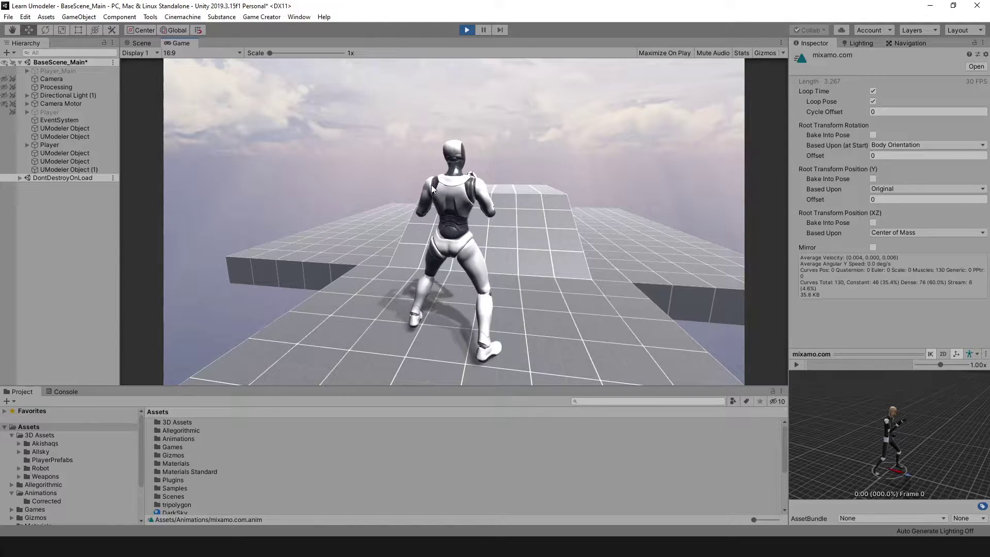
{"action": "right_click_drag", "start_coordinate": [431, 184], "coordinate": [474, 182]}
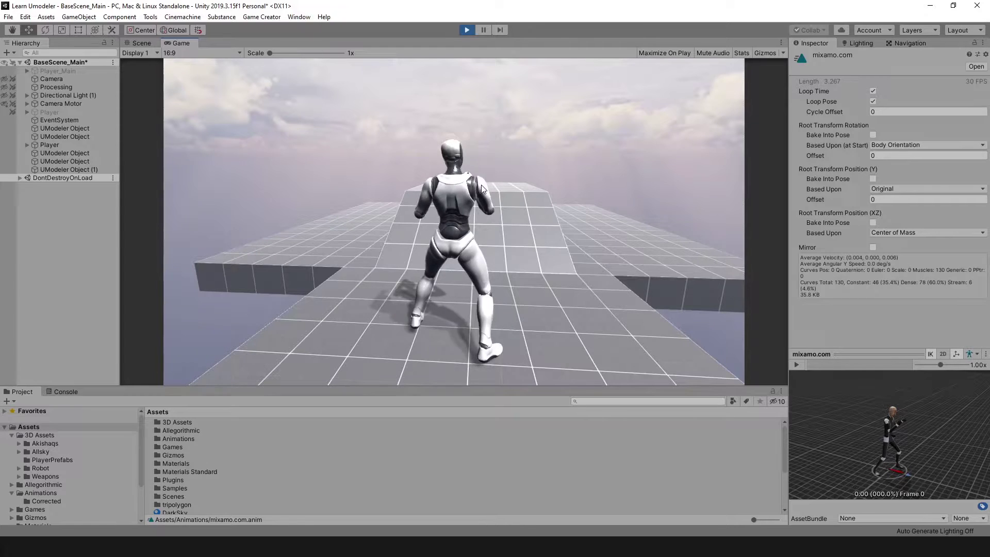
{"action": "key", "text": "d"}
{"action": "key", "text": "s"}
{"action": "key", "text": "a"}
{"action": "key", "text": "w"}
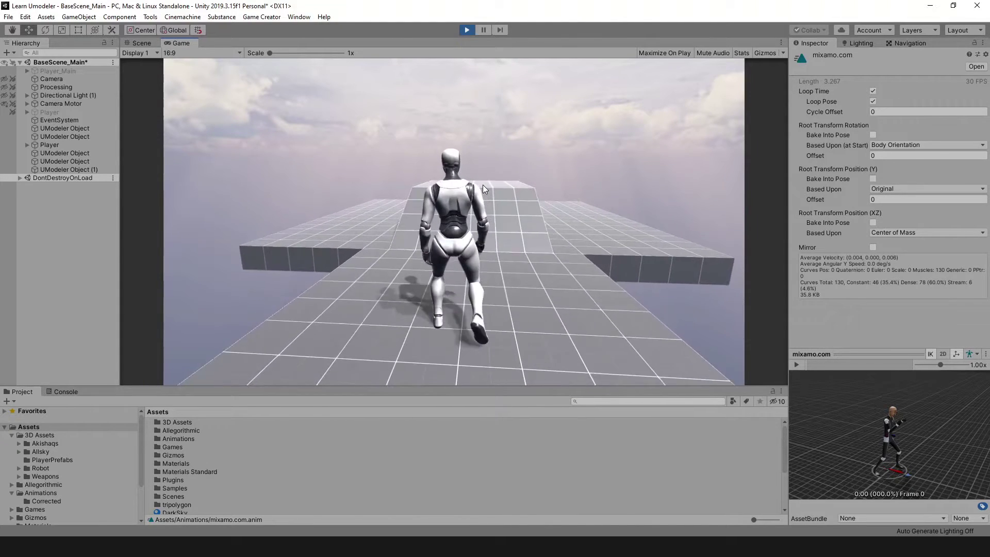
{"action": "left_click", "coordinate": [466, 29]}
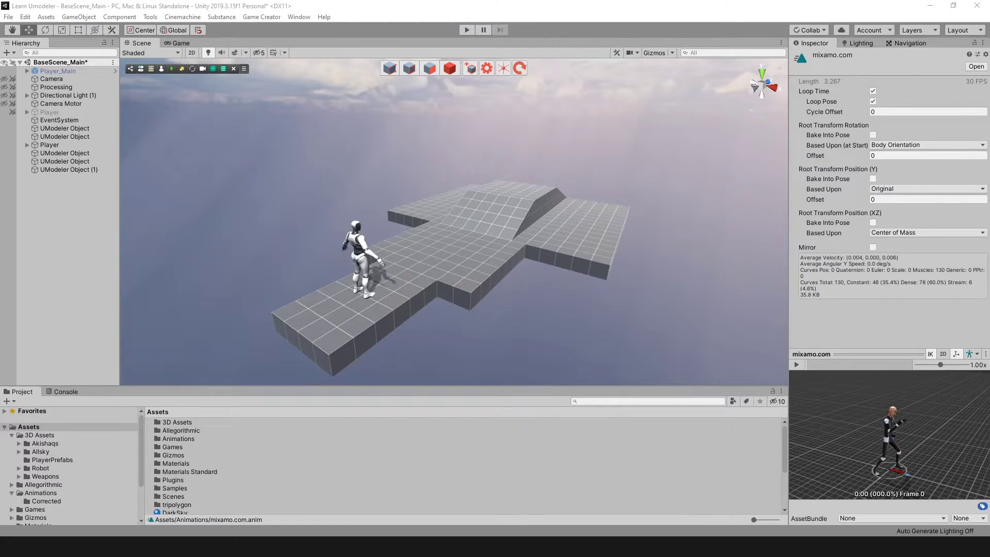
- Switch to Mixamo in the browser, load the first Boxing animation onto the character, and preview it
{"action": "left_click_drag", "start_coordinate": [0, 157], "coordinate": [296, 0]}
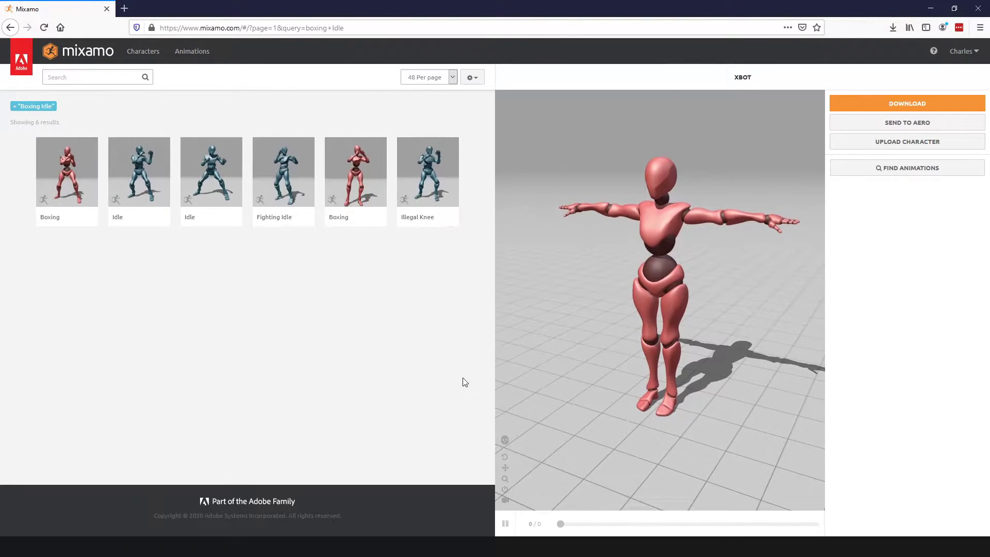
{"action": "left_click", "coordinate": [67, 168]}
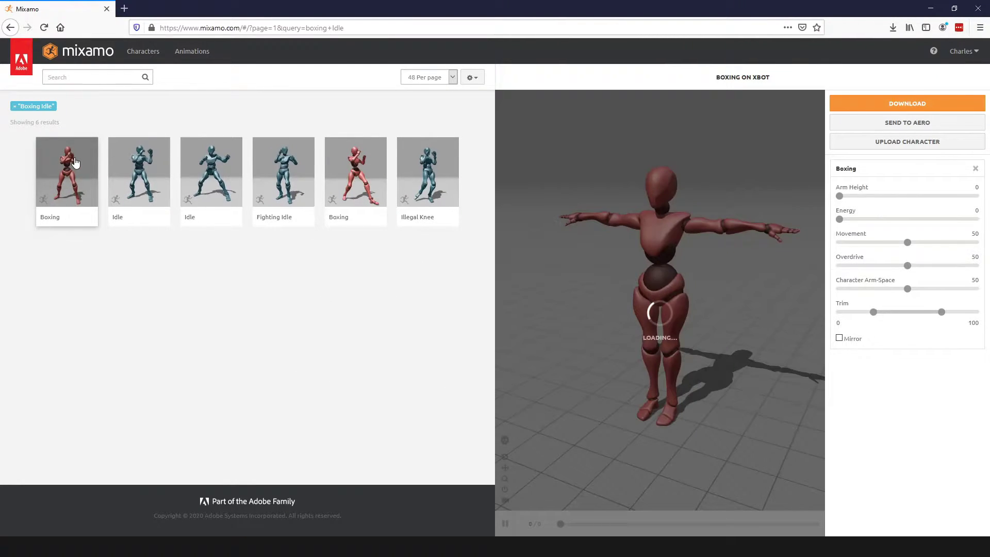
{"action": "left_click_drag", "start_coordinate": [744, 333], "coordinate": [718, 325]}
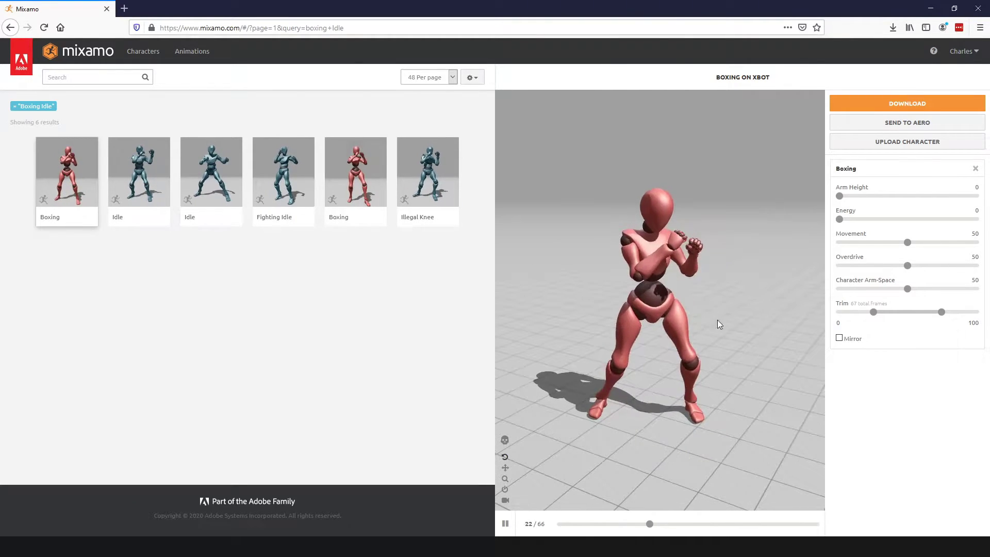
- Set the Boxing animation's Character Arm-Space to 72 and Movement to 77, and preview the motion from another angle
{"action": "left_click_drag", "start_coordinate": [907, 289], "coordinate": [940, 294]}
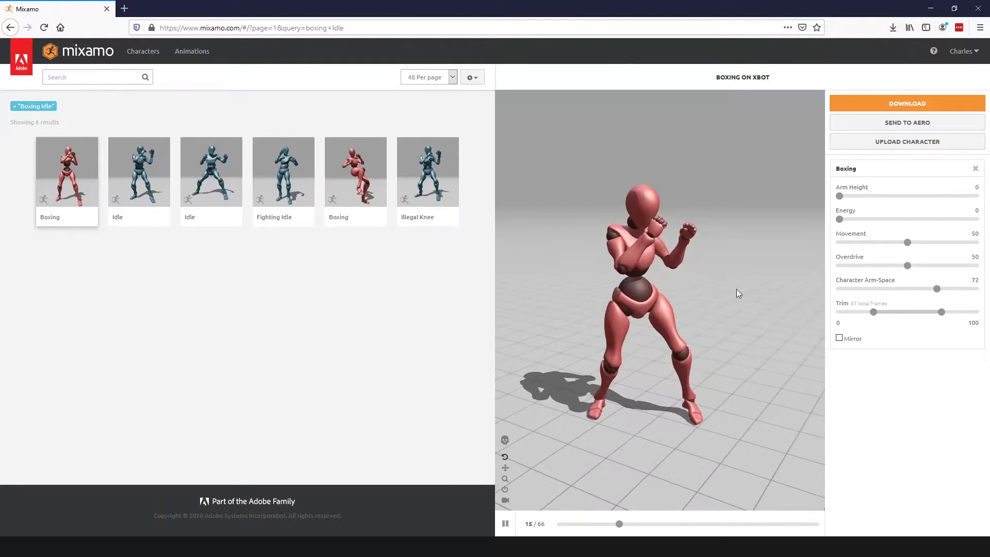
{"action": "left_click_drag", "start_coordinate": [907, 242], "coordinate": [943, 243]}
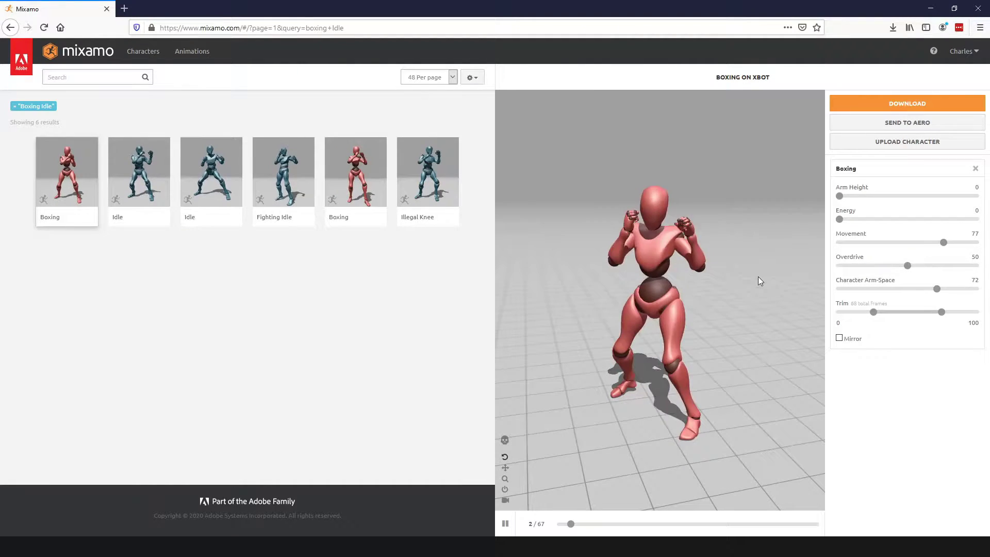
{"action": "left_click_drag", "start_coordinate": [757, 277], "coordinate": [621, 320]}
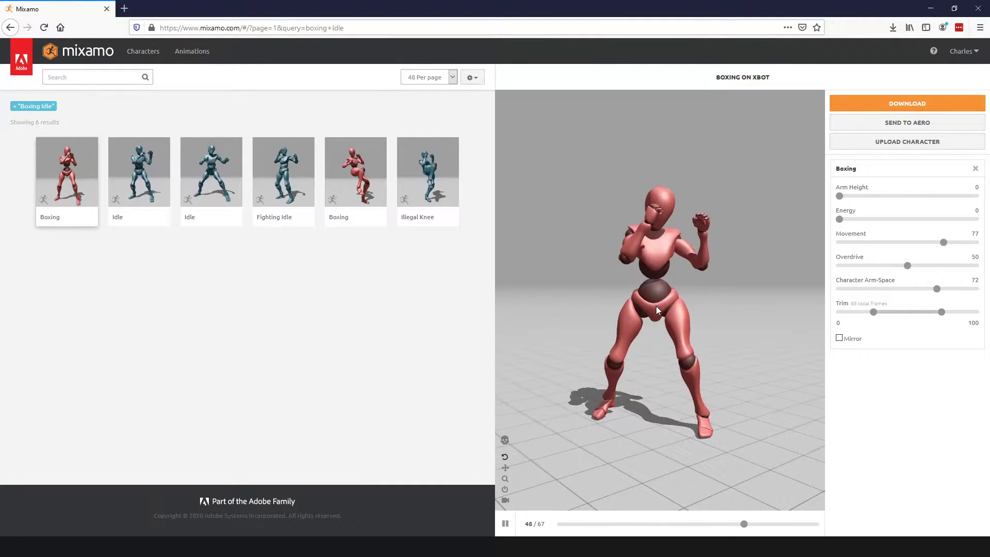
- Download the Boxing animation as FBX(.fbx) with skin, 30 frames per second and no keyframe reduction, and save the file
{"action": "left_click", "coordinate": [857, 104]}
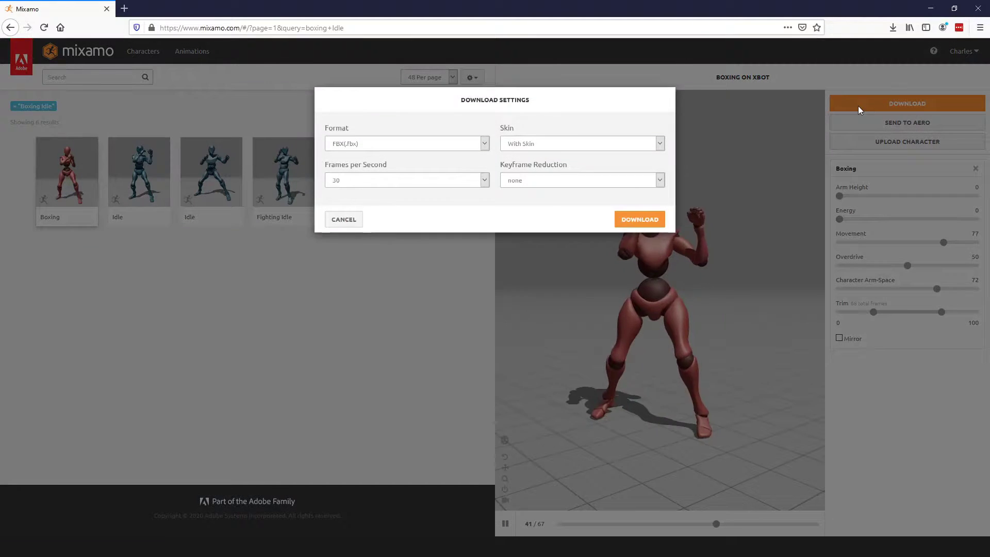
{"action": "left_click", "coordinate": [484, 146]}
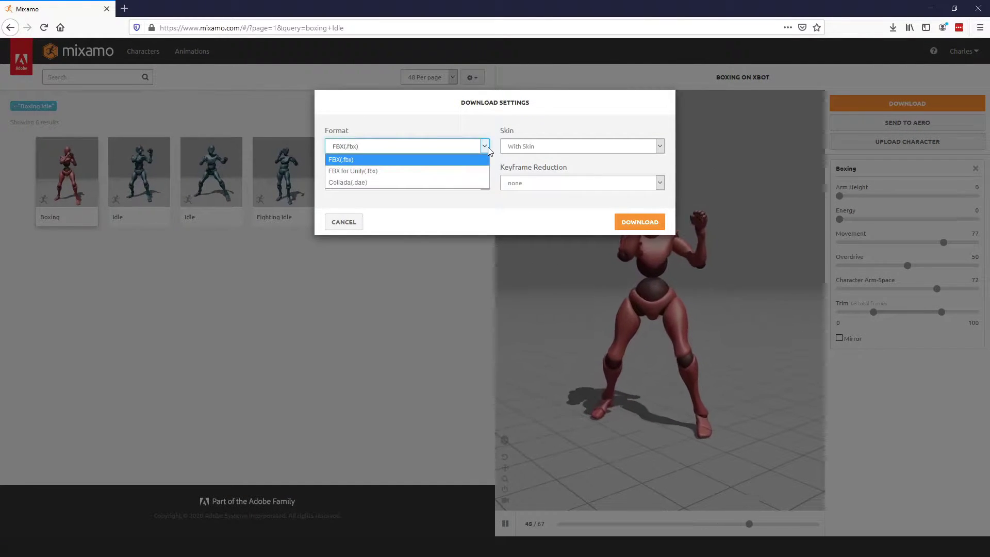
{"action": "left_click", "coordinate": [340, 160]}
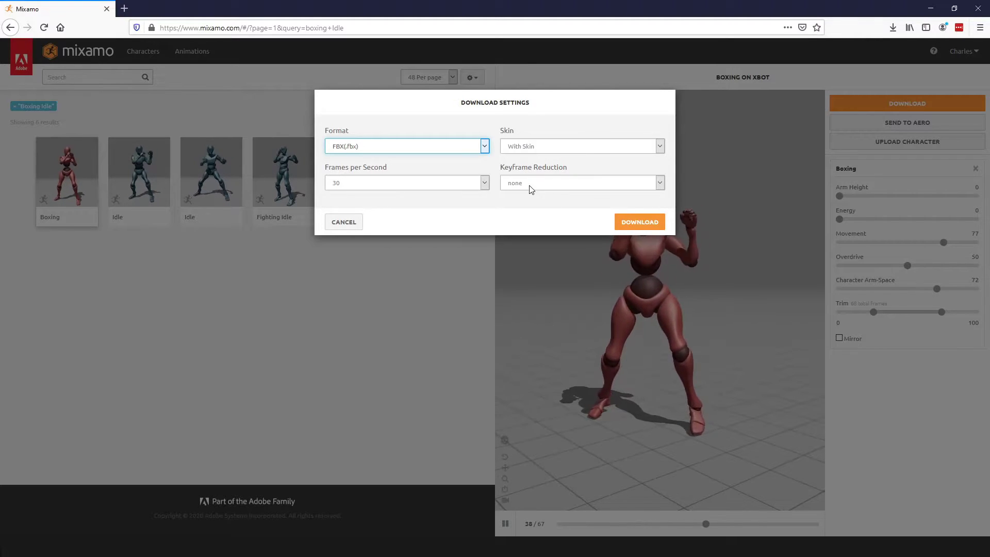
{"action": "left_click", "coordinate": [500, 202]}
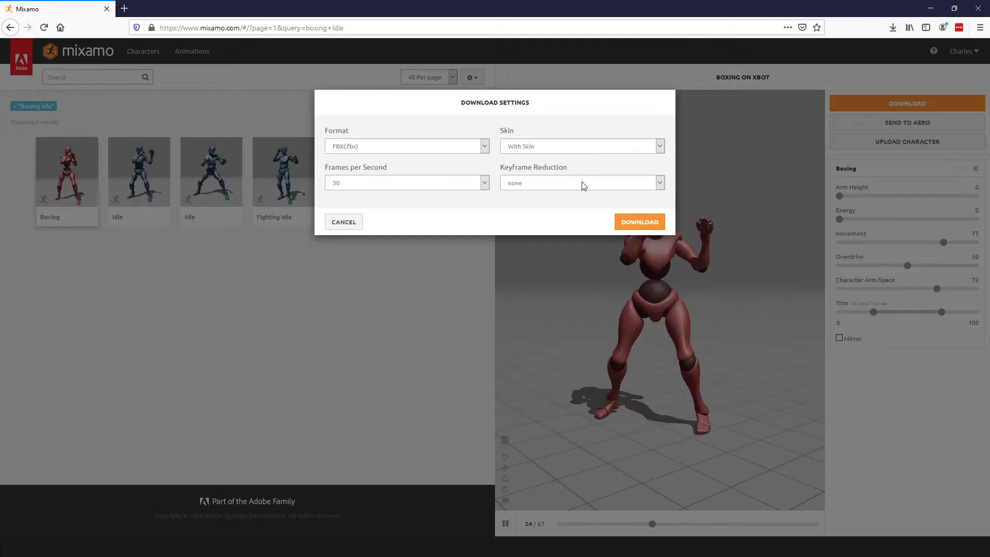
{"action": "left_click", "coordinate": [642, 222]}
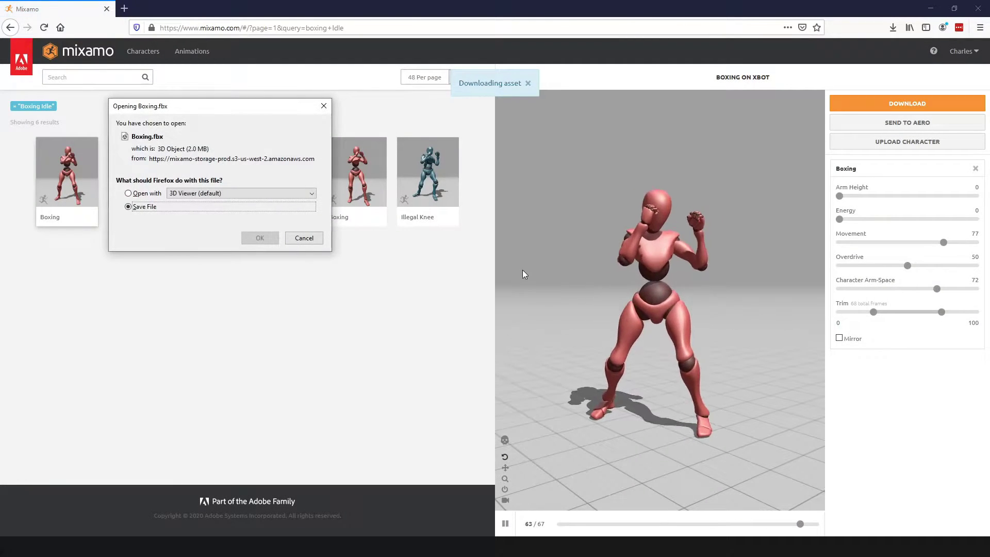
{"action": "left_click", "coordinate": [258, 239]}
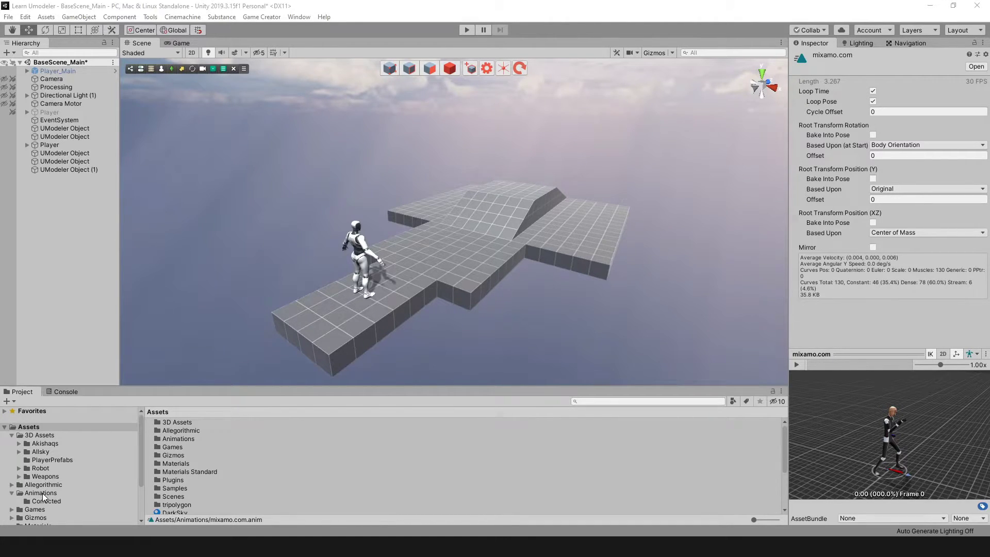
- Switch to Unity, expand the Boxing model in the Animations folder, and enlarge the project asset area
{"action": "left_click", "coordinate": [41, 494]}
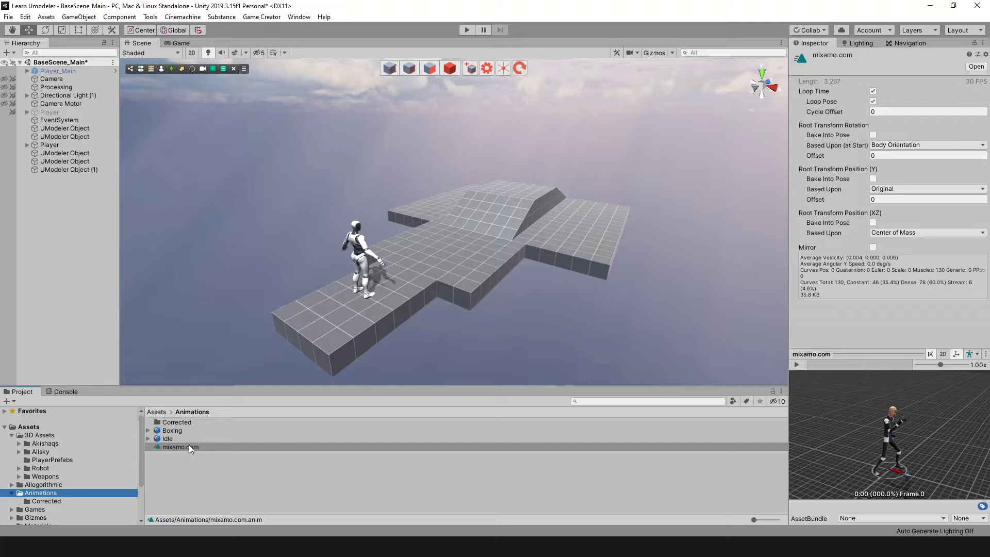
{"action": "left_click", "coordinate": [173, 433]}
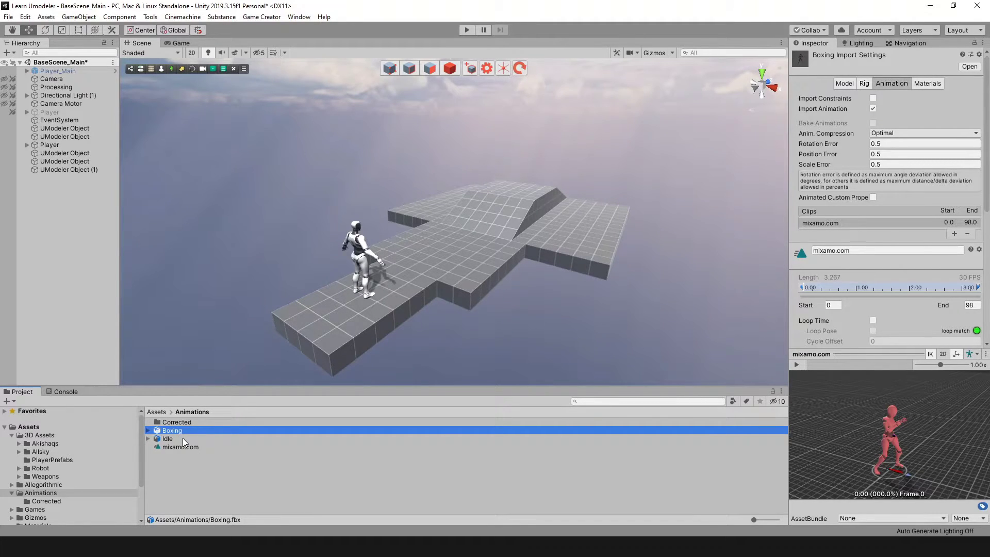
{"action": "left_click", "coordinate": [176, 462]}
{"action": "left_click_drag", "start_coordinate": [238, 386], "coordinate": [227, 305]}
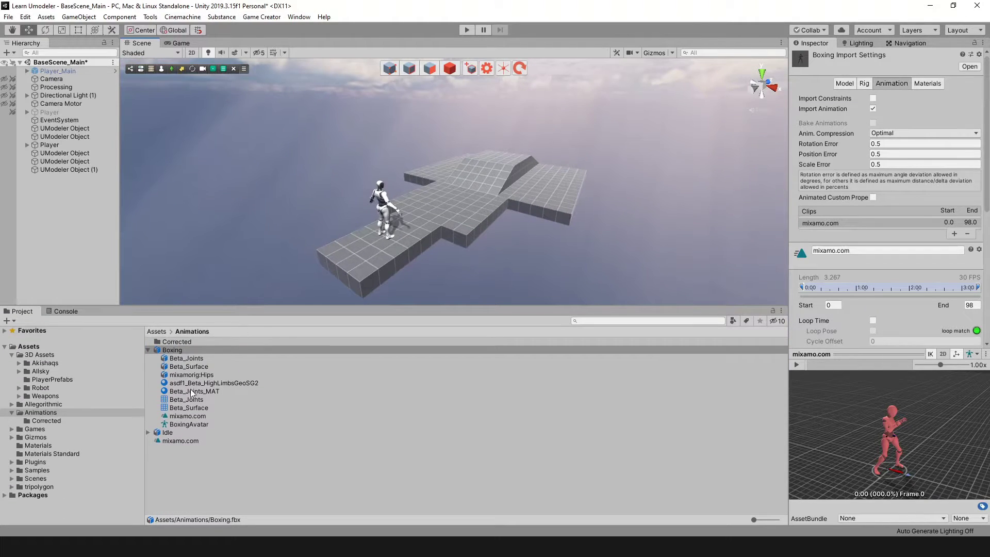
- Inspect the Boxing model's sub-assets one by one: joints, surface, hips, materials, meshes and the mixamo.com clip
{"action": "left_click", "coordinate": [177, 359]}
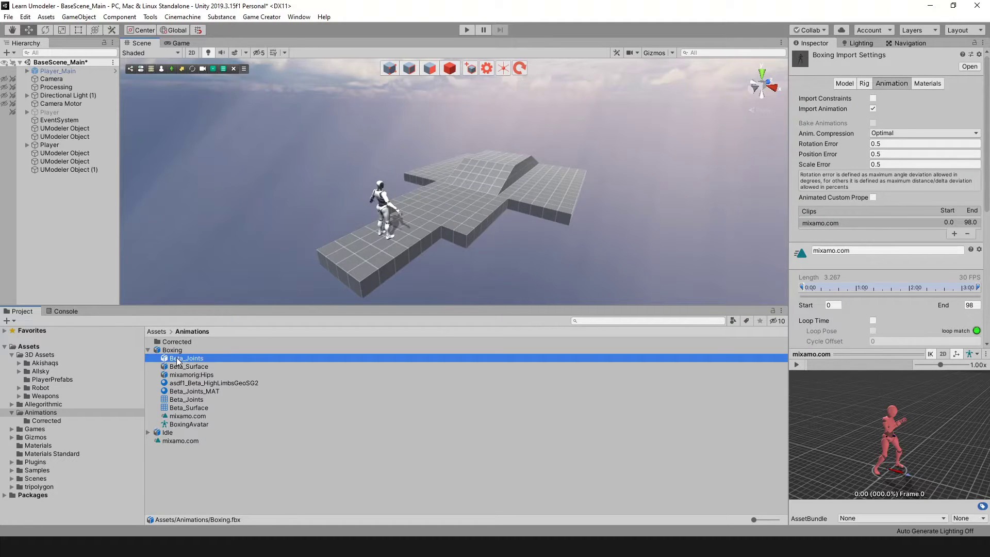
{"action": "left_click", "coordinate": [178, 367]}
{"action": "left_click", "coordinate": [177, 375]}
{"action": "left_click", "coordinate": [175, 383]}
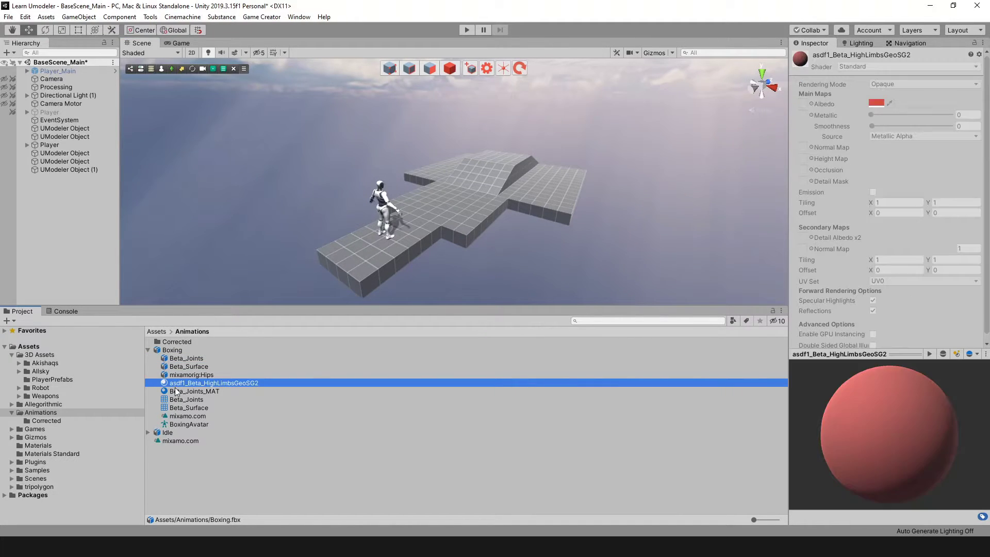
{"action": "left_click", "coordinate": [176, 391]}
{"action": "left_click", "coordinate": [176, 400]}
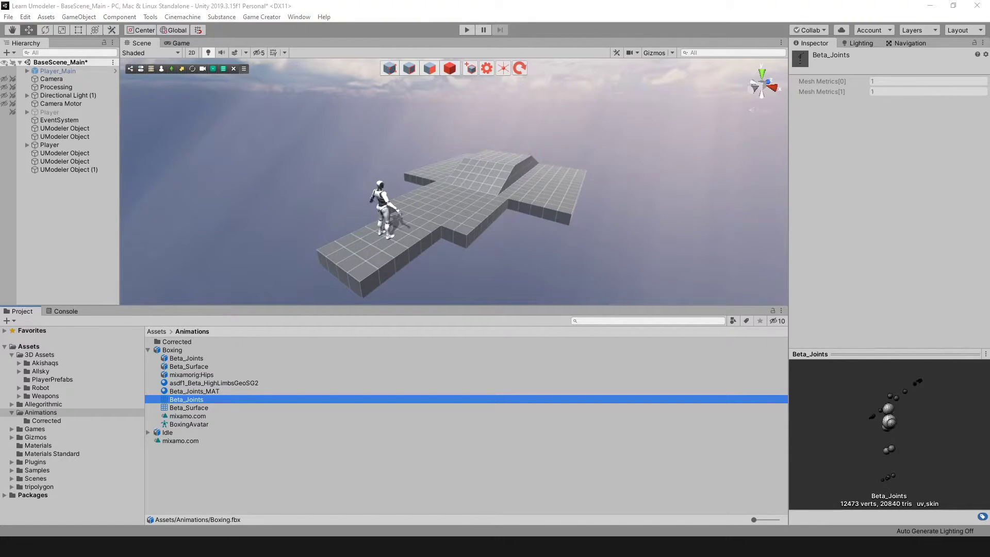
{"action": "left_click", "coordinate": [183, 416]}
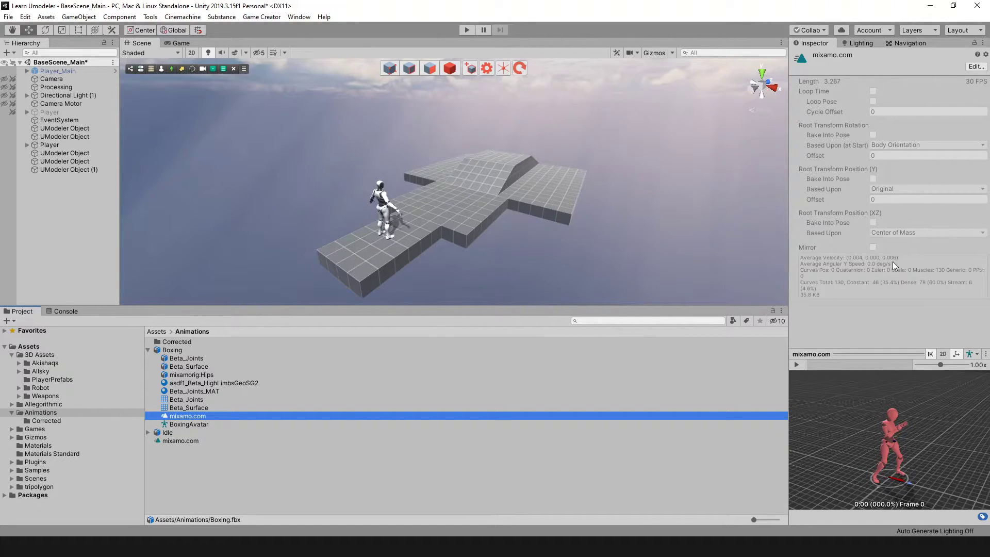
- Review the Boxing model's animation import settings and show its Rig settings
{"action": "left_click", "coordinate": [172, 350]}
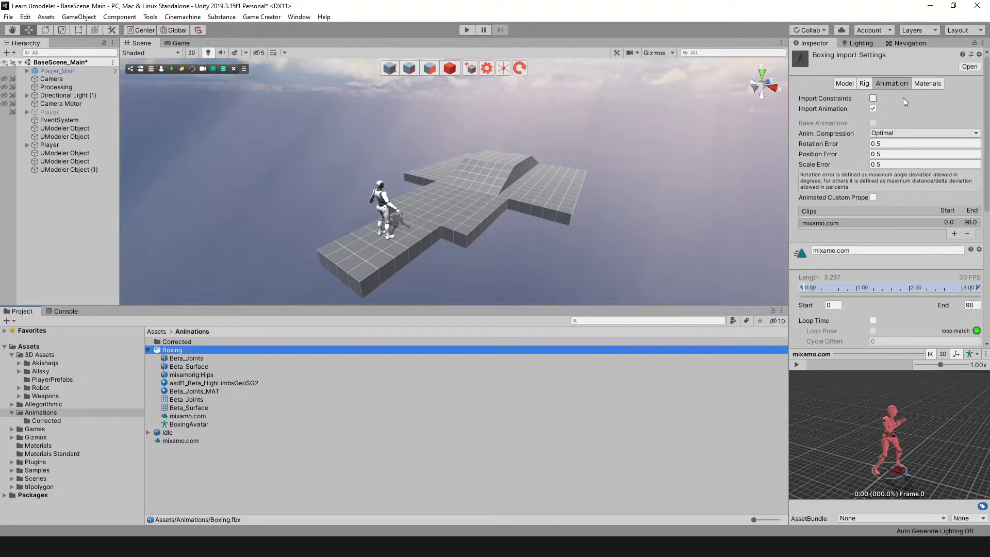
{"action": "scroll", "coordinate": [885, 300], "scroll_direction": "down", "scroll_amount": 4}
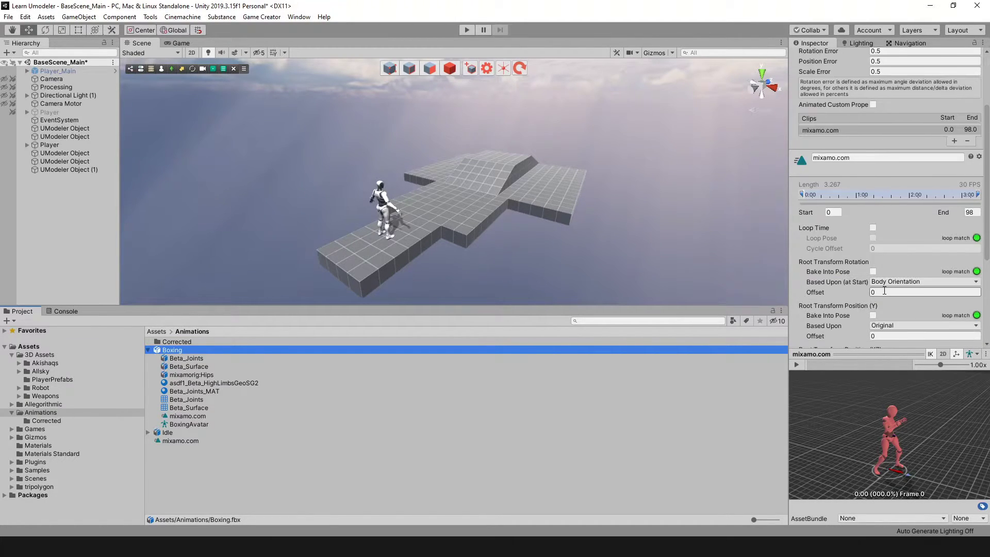
{"action": "scroll", "coordinate": [884, 290], "scroll_direction": "up", "scroll_amount": 4}
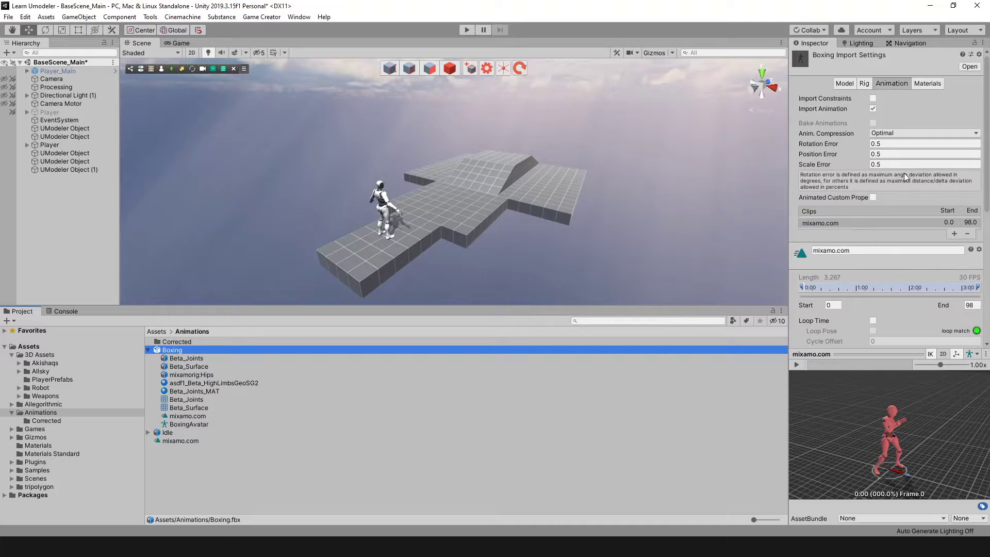
{"action": "left_click", "coordinate": [864, 85]}
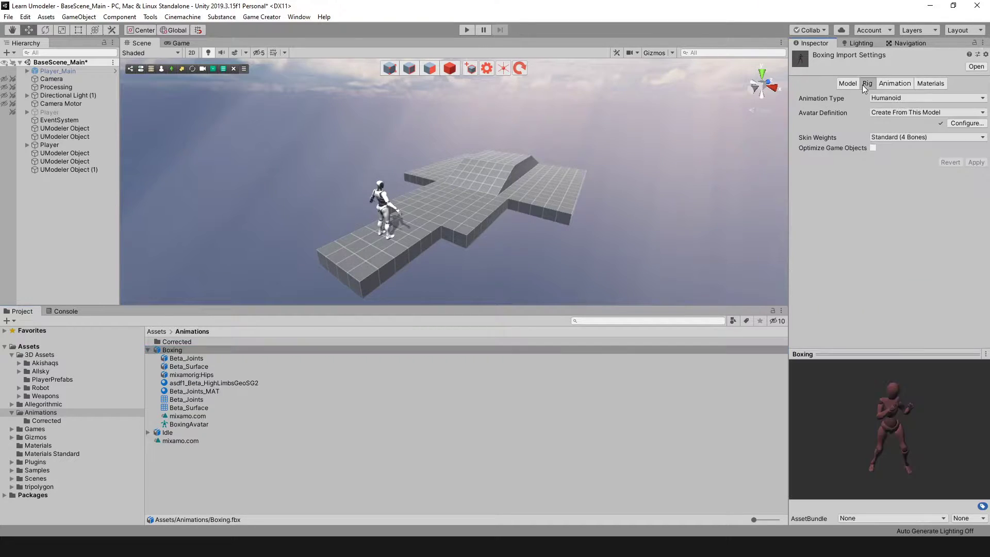
- Keep Humanoid as the Boxing model's animation type and review its animation import settings
{"action": "left_click", "coordinate": [886, 98]}
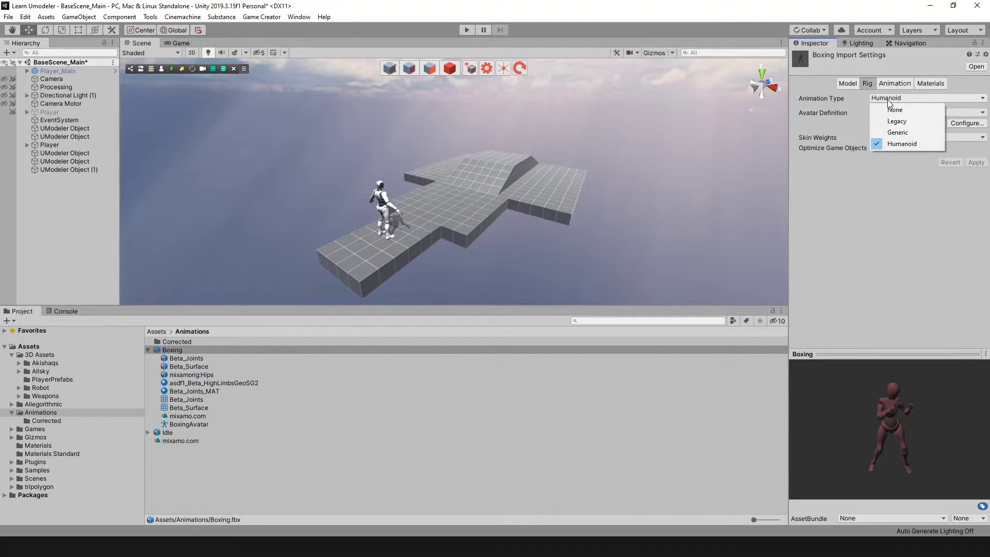
{"action": "left_click", "coordinate": [894, 145]}
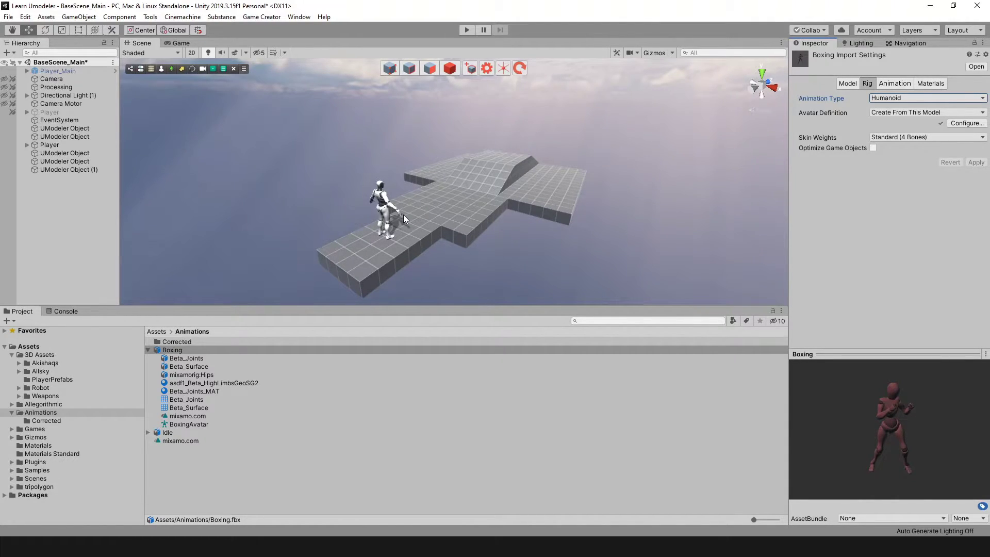
{"action": "scroll", "coordinate": [394, 213], "scroll_direction": "up", "scroll_amount": 2}
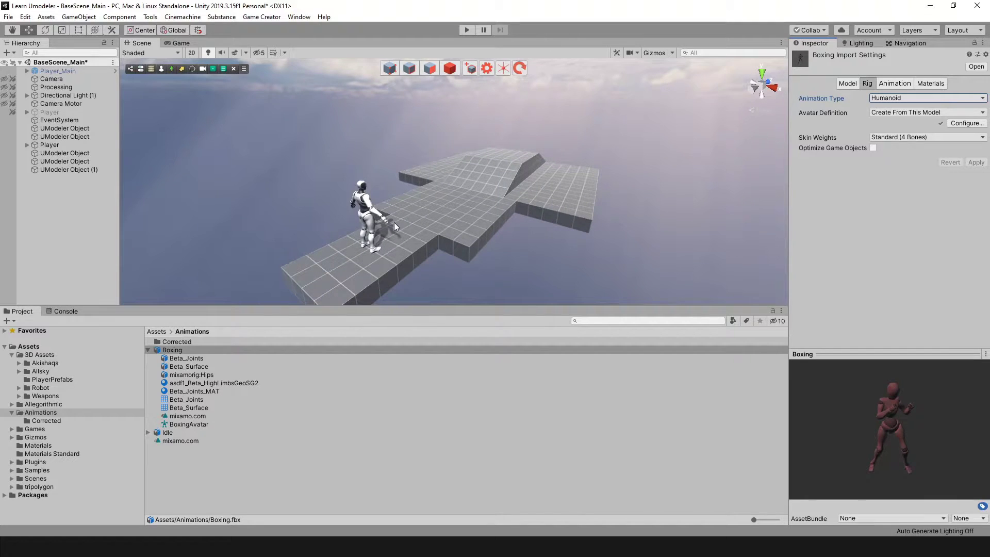
{"action": "scroll", "coordinate": [399, 222], "scroll_direction": "up", "scroll_amount": 2}
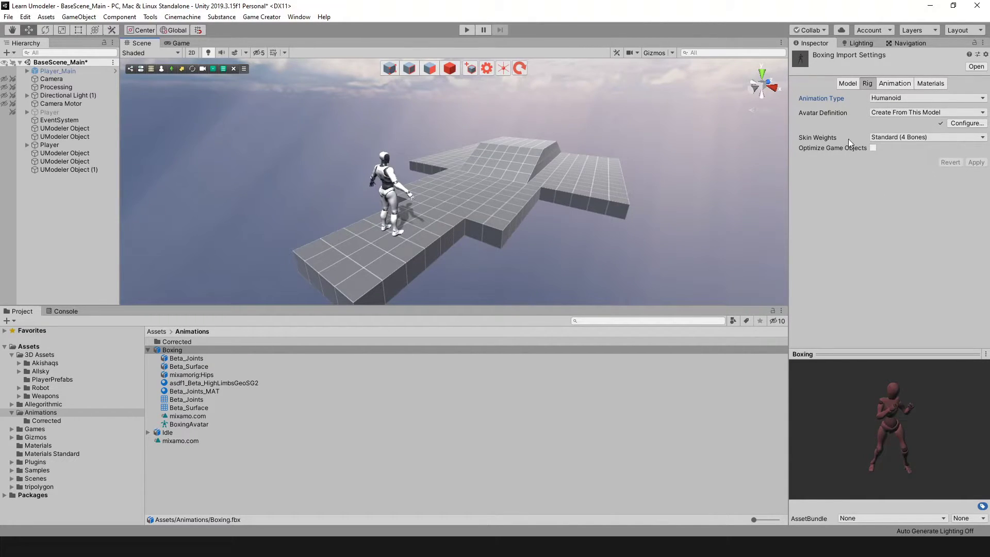
{"action": "left_click", "coordinate": [893, 84]}
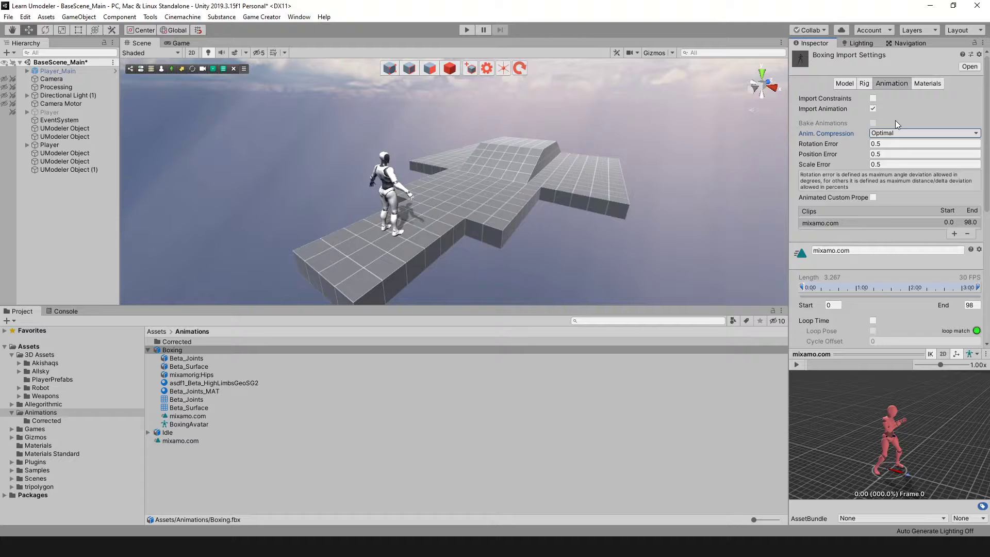
{"action": "scroll", "coordinate": [883, 234], "scroll_direction": "down", "scroll_amount": 5}
{"action": "scroll", "coordinate": [883, 235], "scroll_direction": "up", "scroll_amount": 5}
- Duplicate the mixamo.com clip inside the Boxing model and rename the copy Boxing_Idle
{"action": "left_click", "coordinate": [184, 418]}
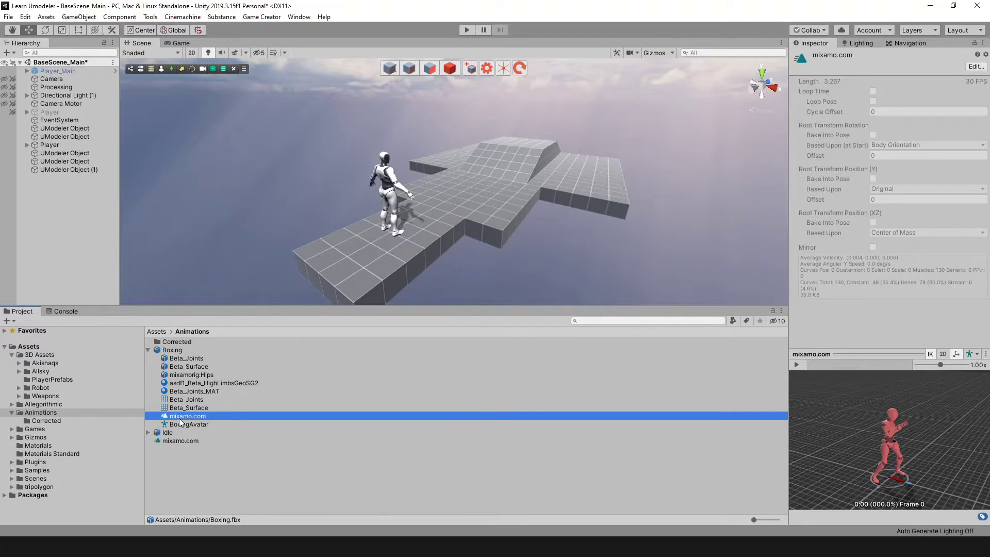
{"action": "key", "text": "ctrl+d"}
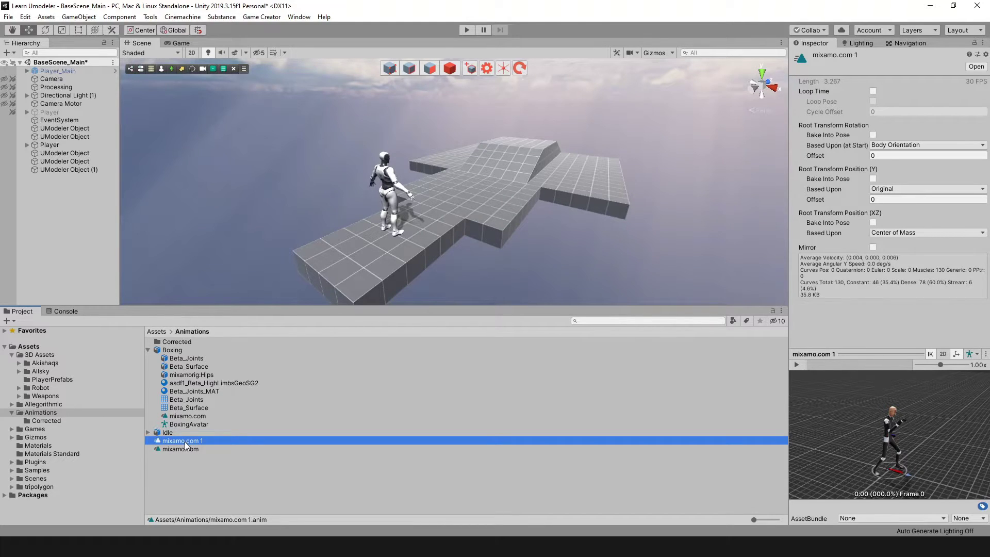
{"action": "left_click", "coordinate": [185, 441]}
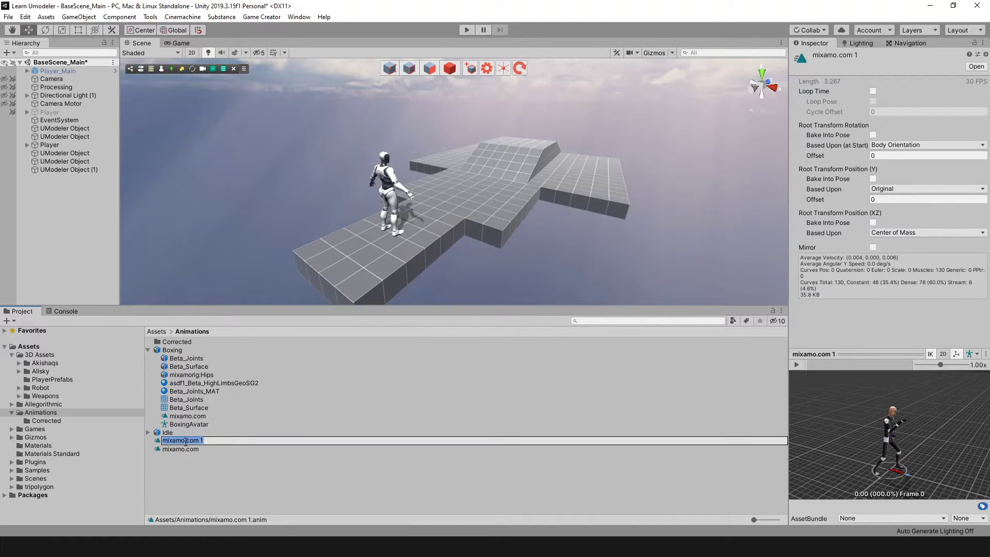
{"action": "type", "text": "Boxing_Idle"}
{"action": "key", "text": "Return"}
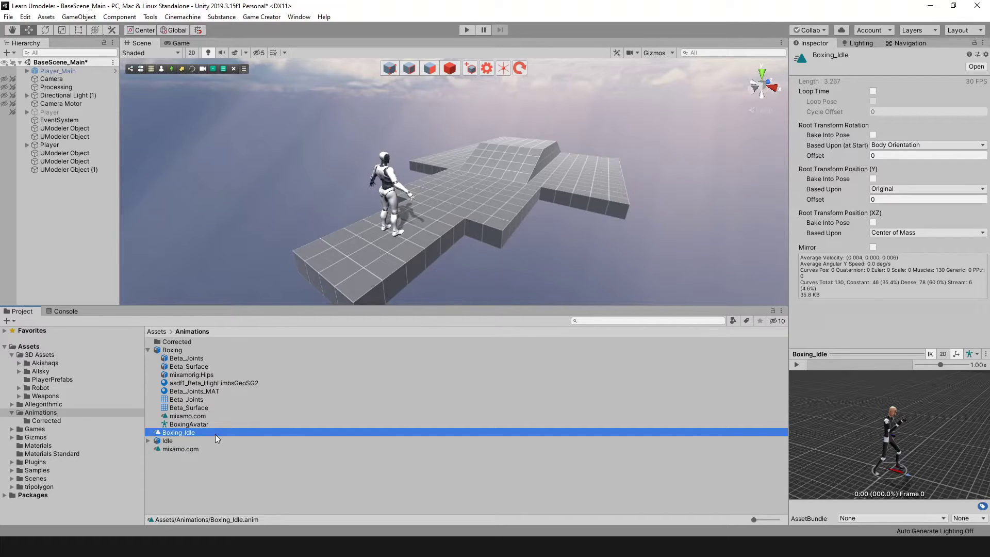
{"action": "left_click", "coordinate": [187, 468]}
{"action": "left_click", "coordinate": [181, 433]}
- Examine the MyChar_StateLocomotion asset in the Robot folder and the Game Creator character state types available for creation
{"action": "left_click", "coordinate": [41, 388]}
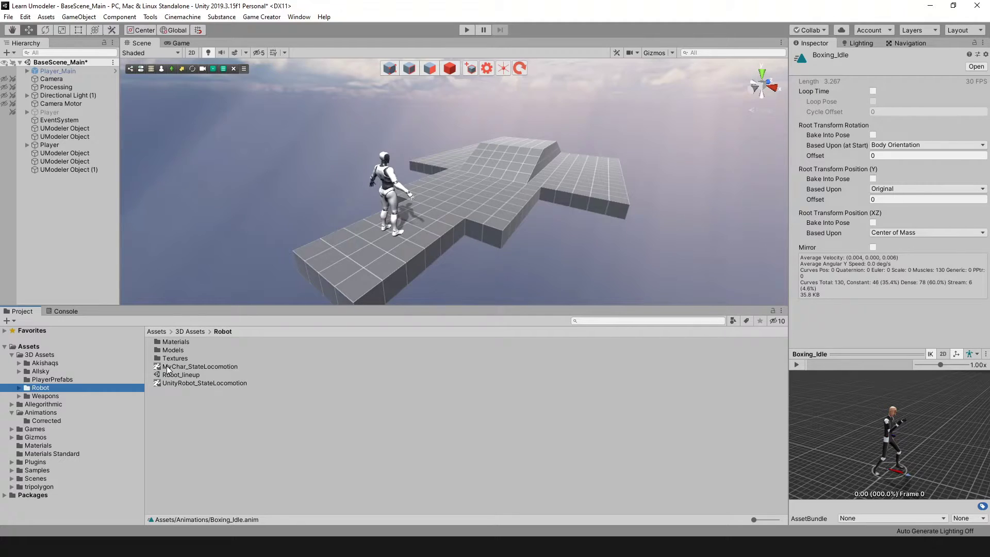
{"action": "left_click", "coordinate": [172, 370]}
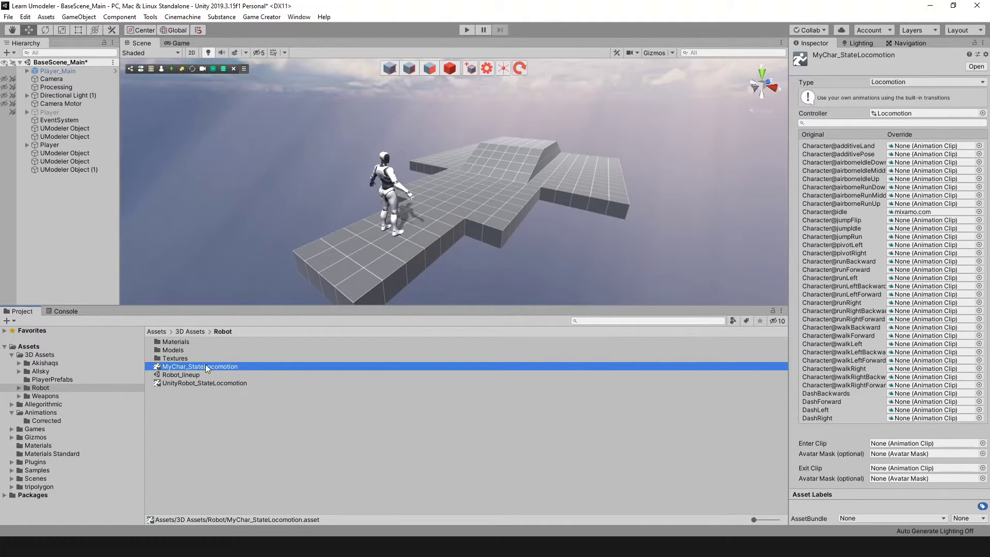
{"action": "right_click", "coordinate": [182, 406]}
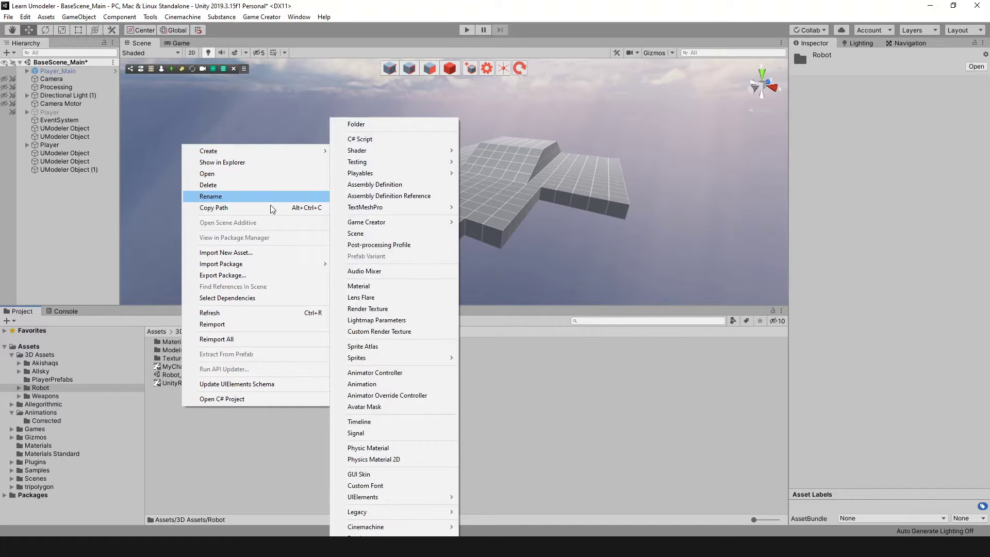
{"action": "mouse_move", "coordinate": [288, 154]}
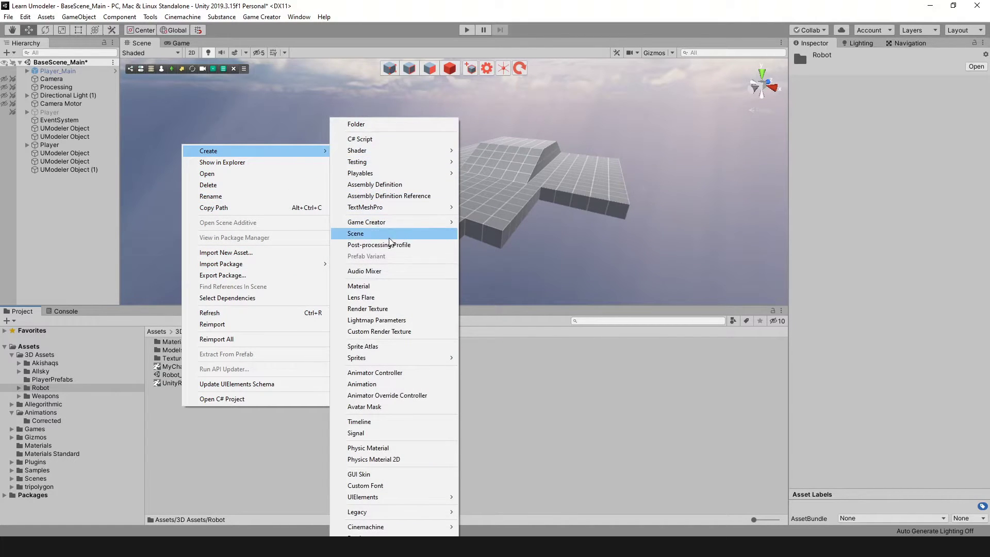
{"action": "mouse_move", "coordinate": [398, 222]}
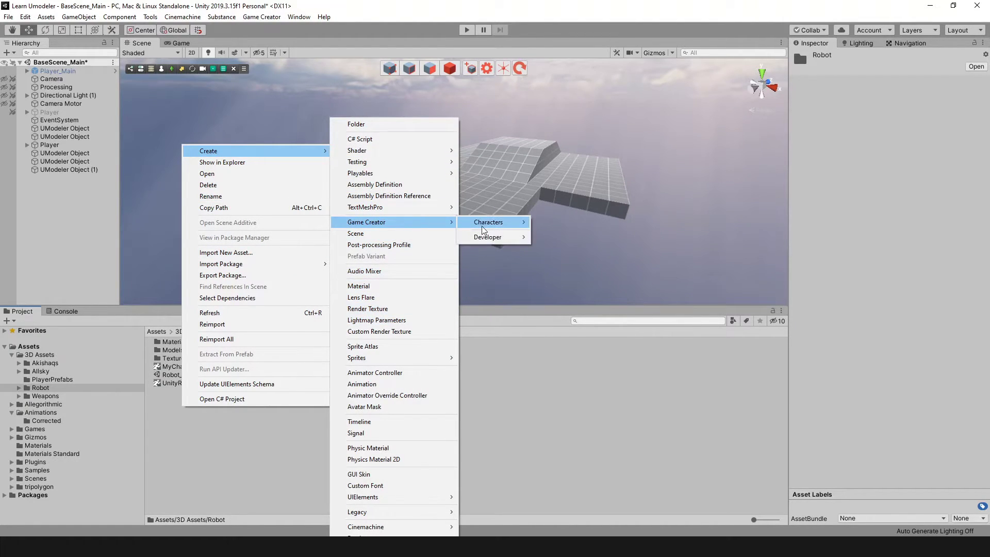
{"action": "mouse_move", "coordinate": [485, 230]}
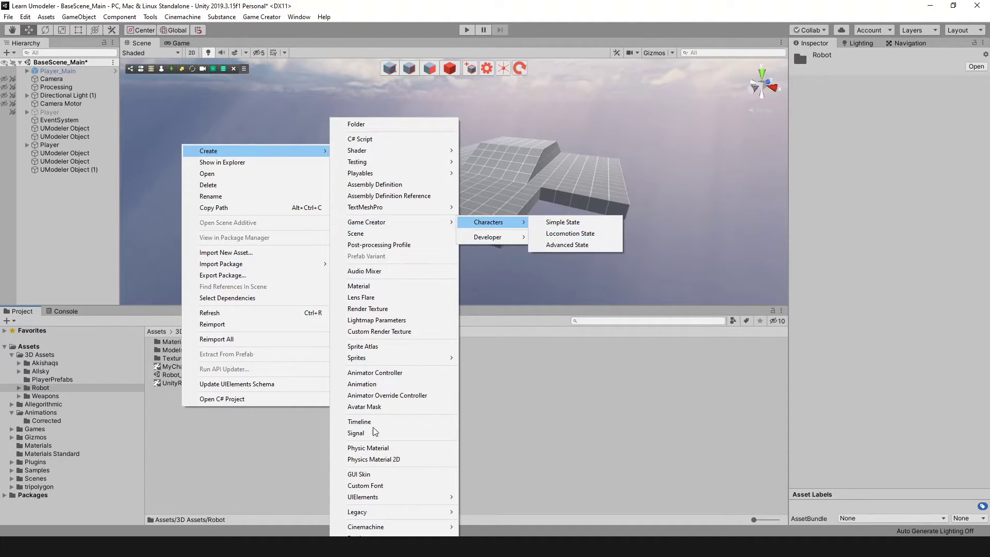
{"action": "left_click", "coordinate": [243, 467]}
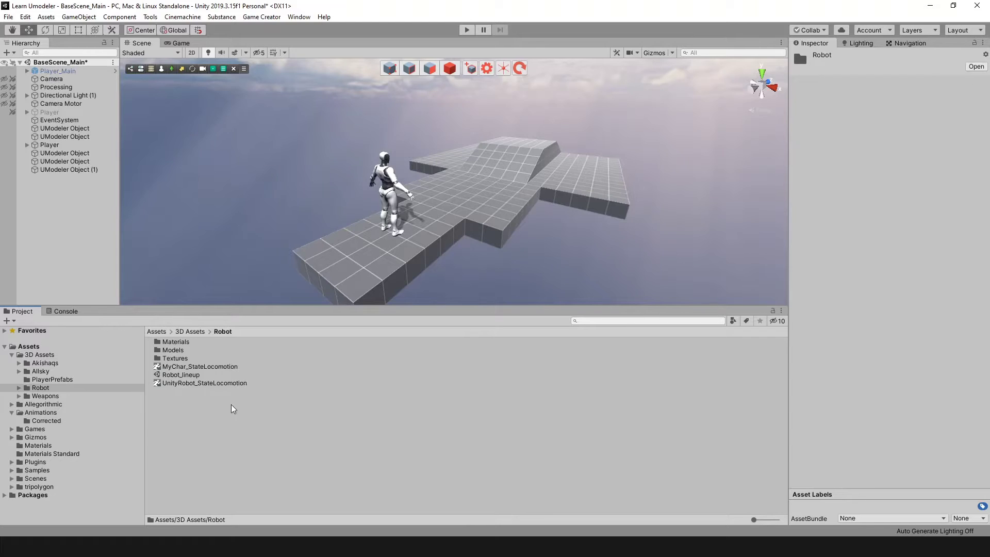
{"action": "left_click", "coordinate": [179, 368]}
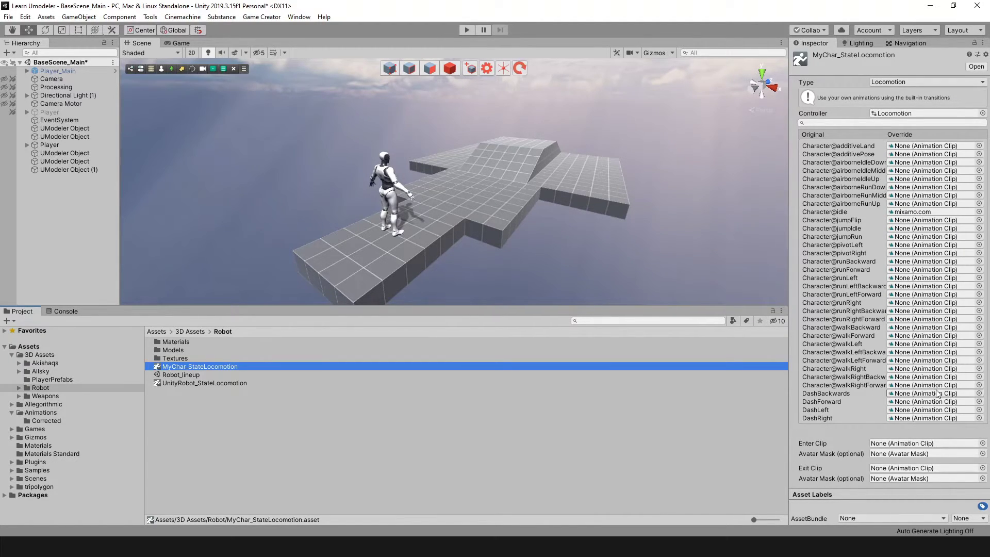
- Assign MyChar_StateLocomotion as the Default State in the Player object's Character Animator
{"action": "left_click", "coordinate": [48, 146]}
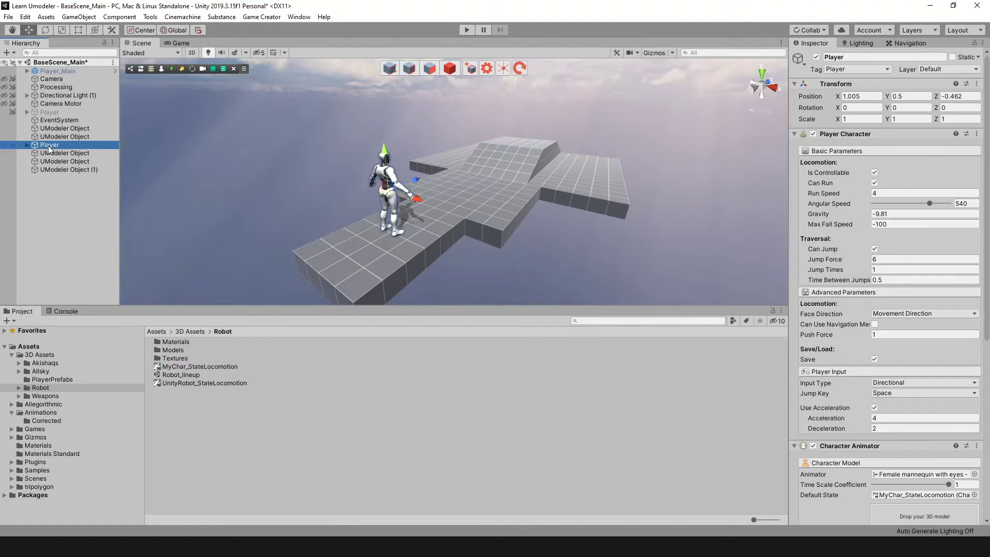
{"action": "scroll", "coordinate": [917, 308], "scroll_direction": "down", "scroll_amount": 6}
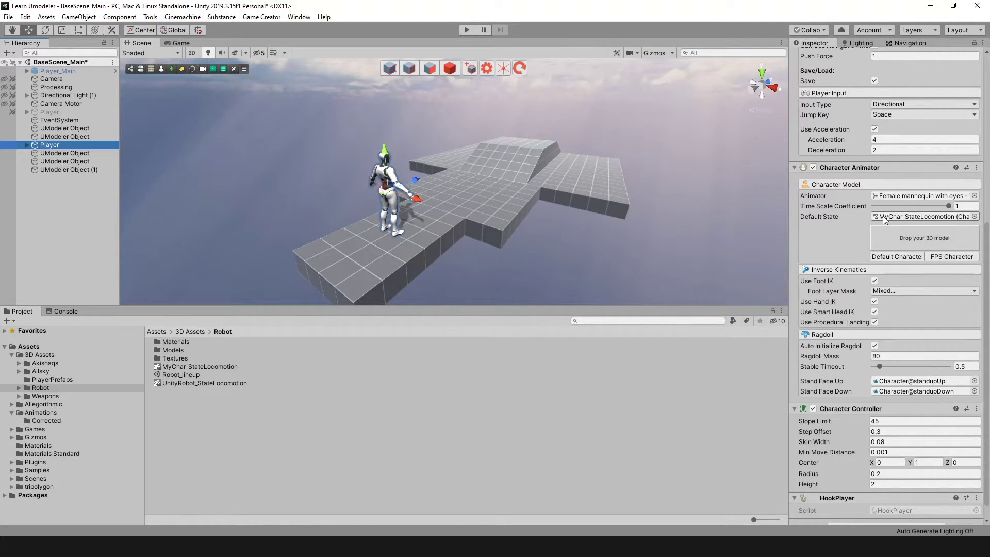
{"action": "left_click_drag", "start_coordinate": [182, 366], "coordinate": [889, 220]}
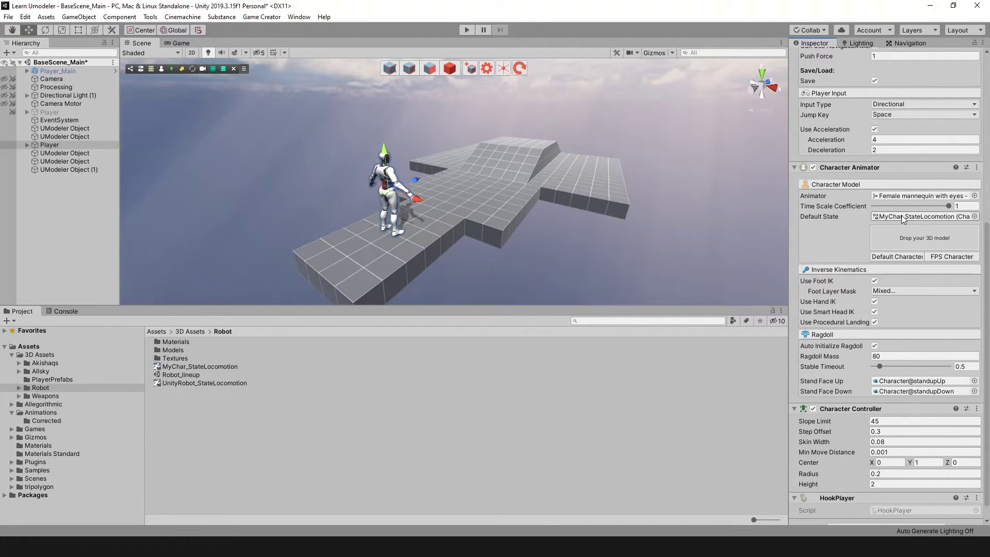
- Lock the Inspector on MyChar_StateLocomotion and assign Boxing_Idle from the Animations folder as the Character@idle override
{"action": "left_click", "coordinate": [212, 367]}
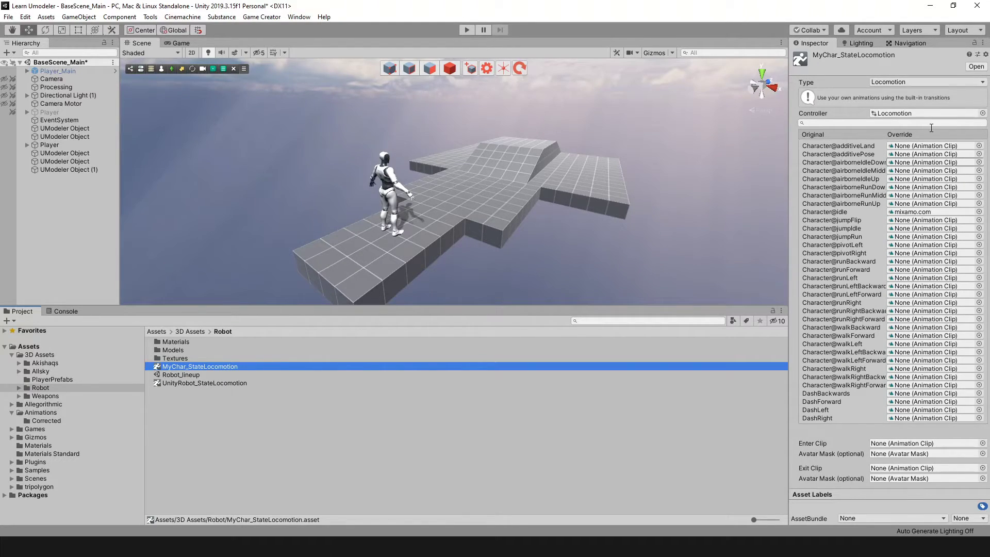
{"action": "left_click", "coordinate": [973, 42]}
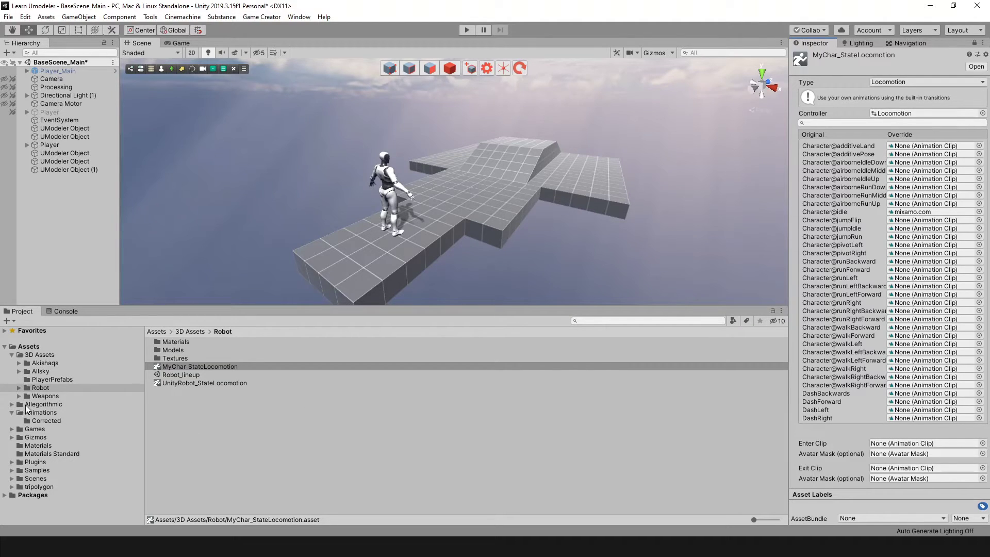
{"action": "left_click", "coordinate": [34, 415]}
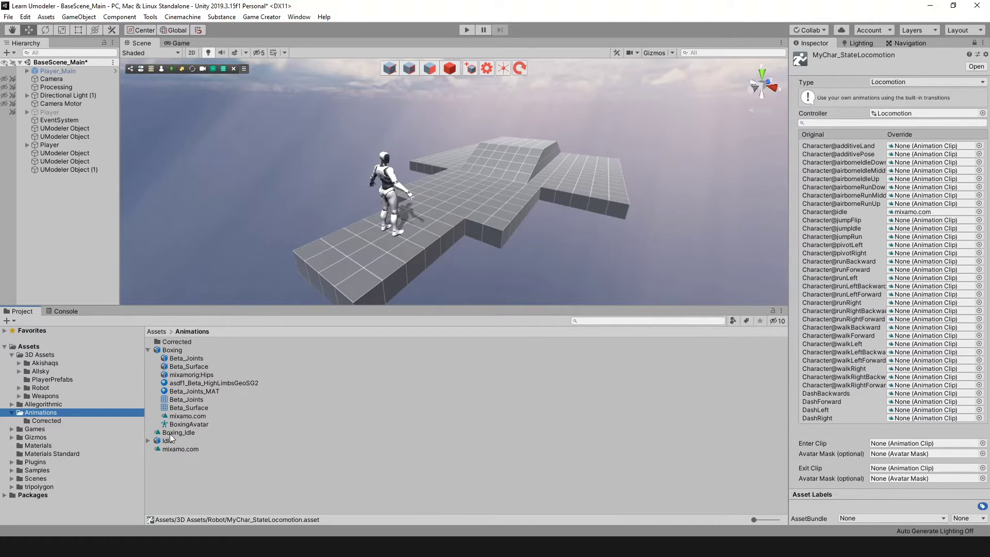
{"action": "left_click_drag", "start_coordinate": [179, 433], "coordinate": [925, 209]}
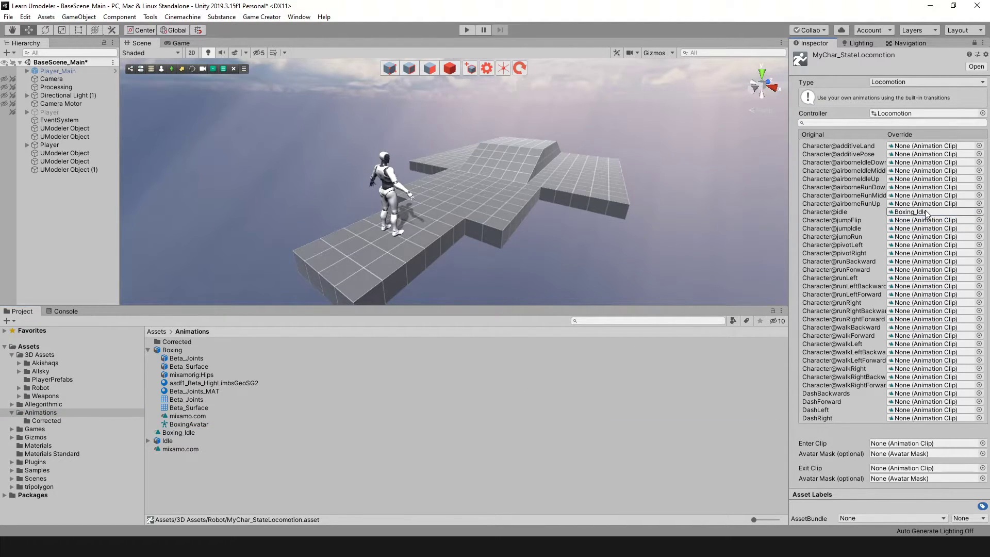
- Play the scene with an enlarged game view, check the character's boxing idle, and stop the playback
{"action": "left_click", "coordinate": [467, 30]}
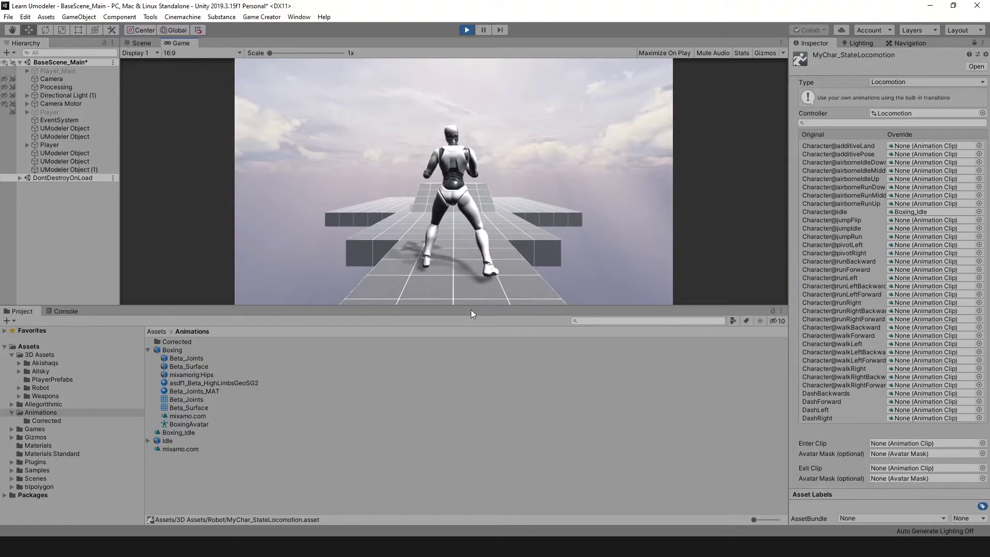
{"action": "left_click_drag", "start_coordinate": [471, 309], "coordinate": [472, 362]}
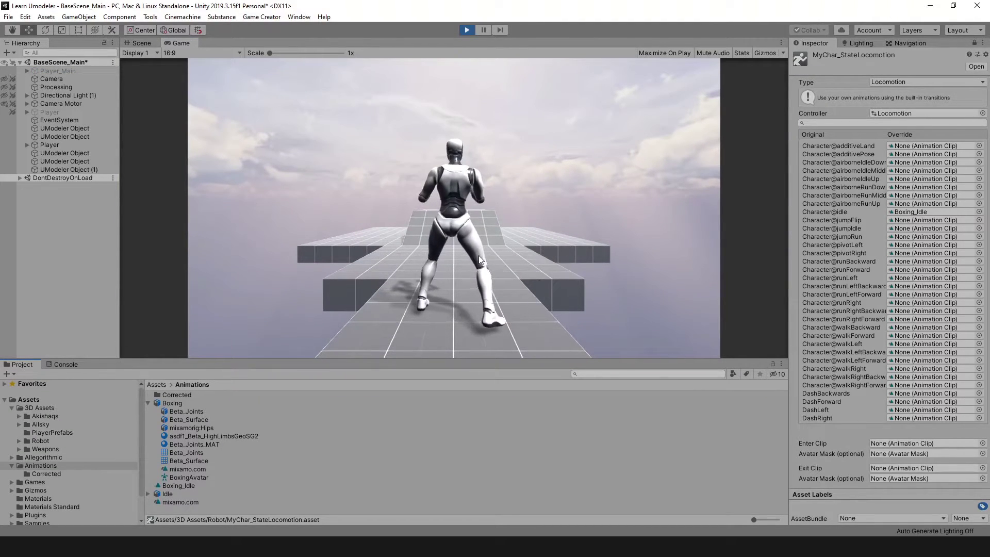
{"action": "left_click_drag", "start_coordinate": [540, 210], "coordinate": [462, 249]}
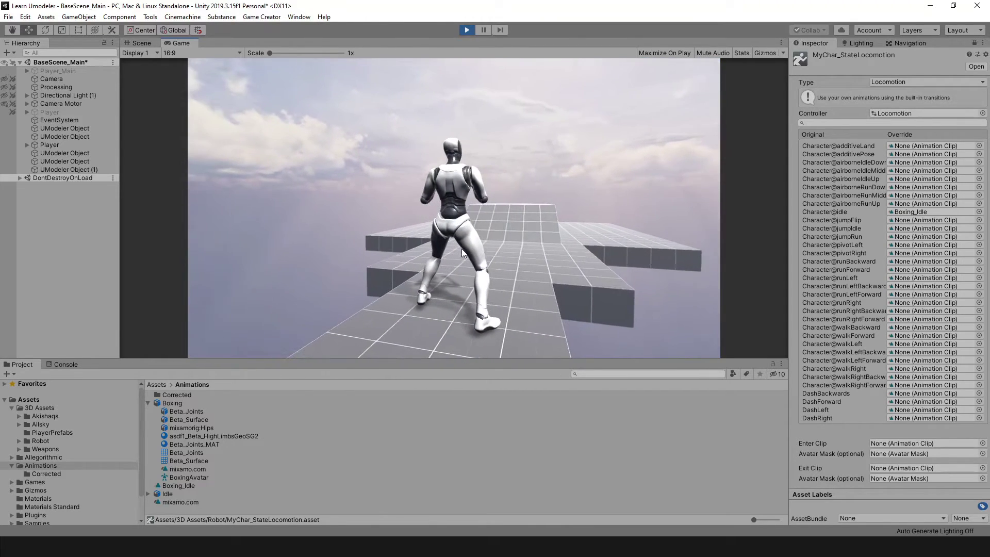
{"action": "left_click", "coordinate": [466, 30]}
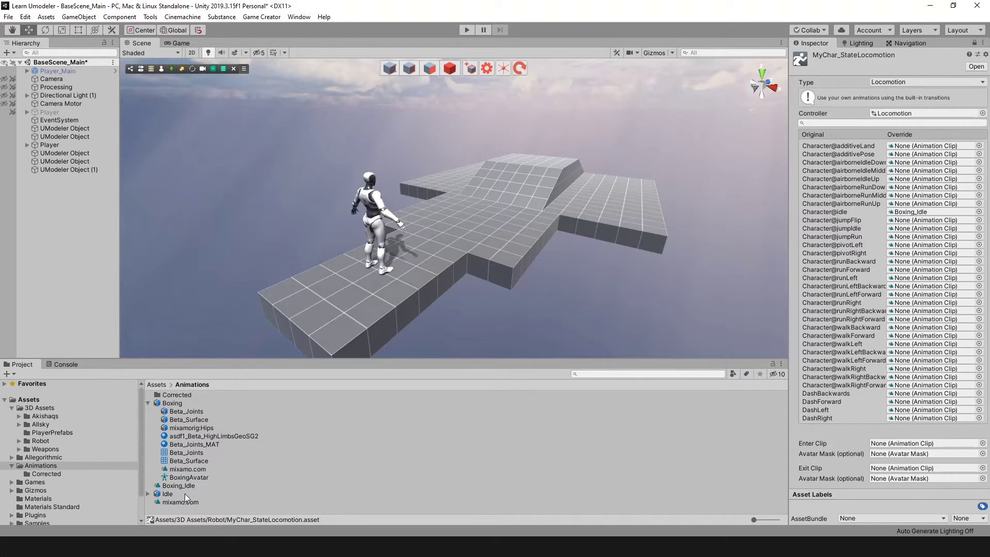
- Unlock the Inspector and enable Loop Time, Loop Pose, and Bake Into Pose for rotation, Y and XZ position on the Boxing_Idle clip
{"action": "left_click", "coordinate": [187, 487]}
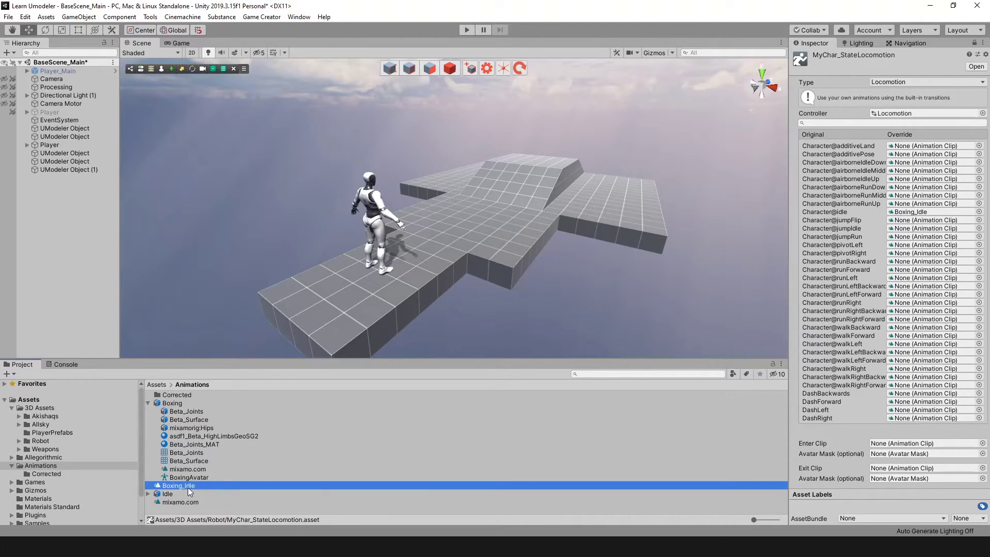
{"action": "left_click", "coordinate": [973, 43]}
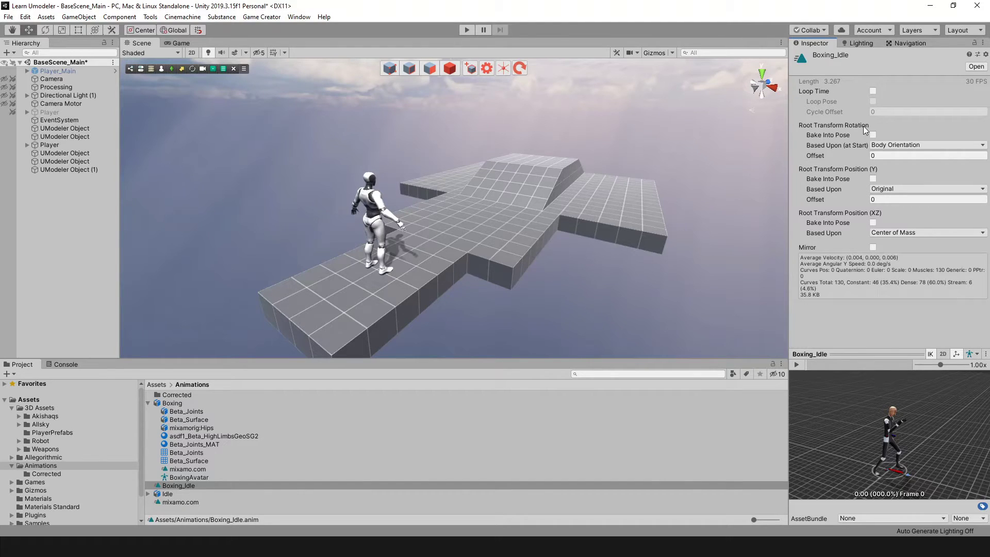
{"action": "left_click", "coordinate": [874, 95]}
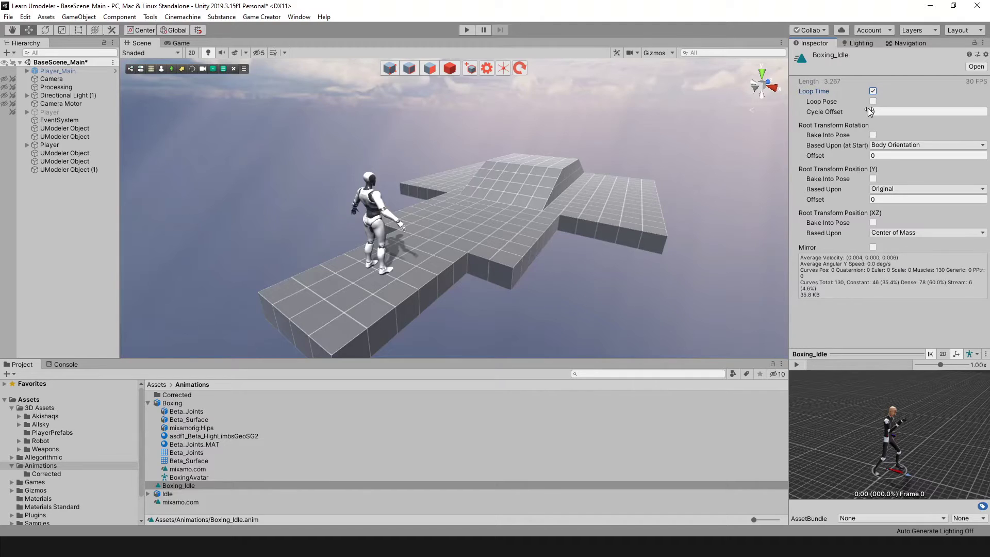
{"action": "left_click", "coordinate": [872, 102]}
{"action": "left_click", "coordinate": [873, 135]}
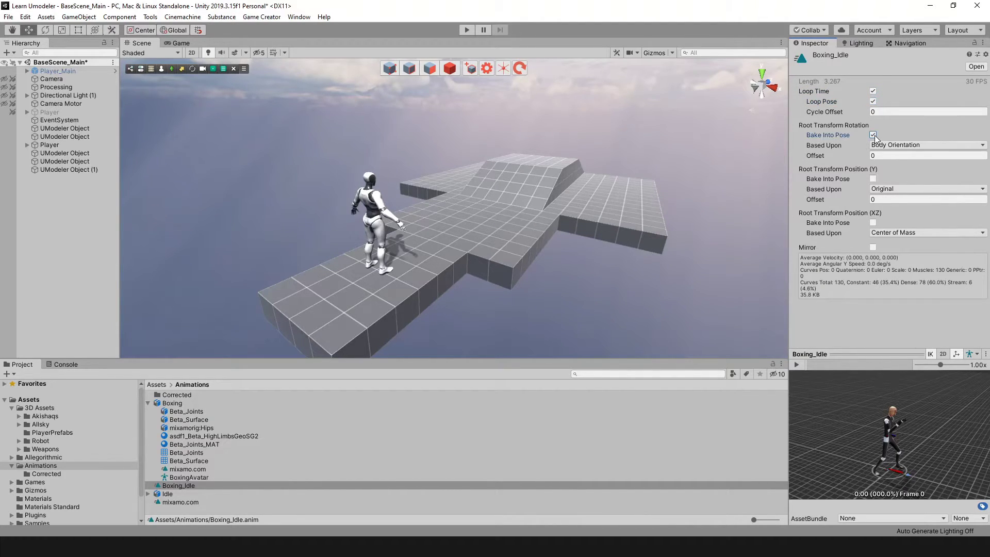
{"action": "left_click", "coordinate": [872, 178]}
{"action": "left_click", "coordinate": [872, 222]}
- Play the scene again and orbit around the character to check the looping boxing idle from several angles
{"action": "left_click", "coordinate": [468, 31]}
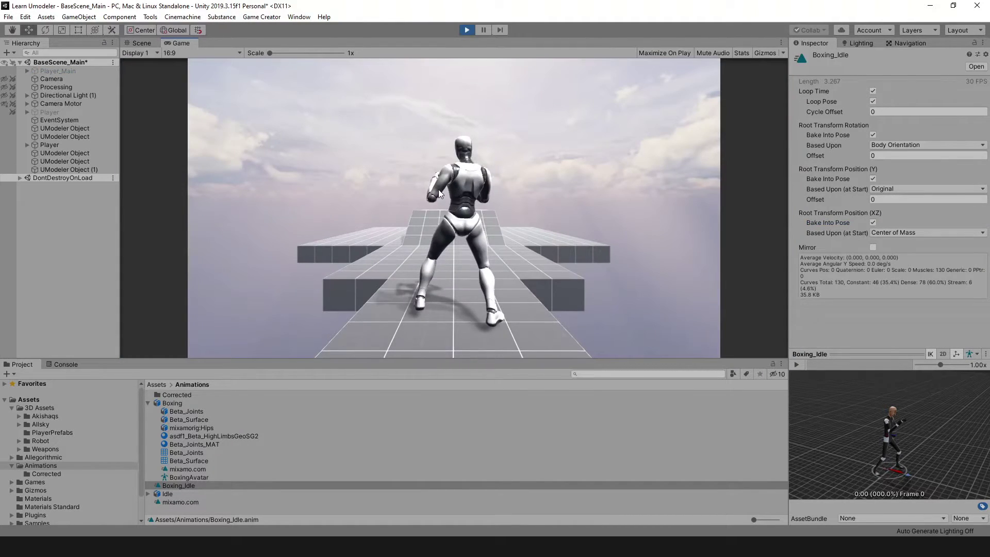
{"action": "left_click_drag", "start_coordinate": [441, 210], "coordinate": [373, 235]}
{"action": "right_click_drag", "start_coordinate": [464, 219], "coordinate": [580, 315]}
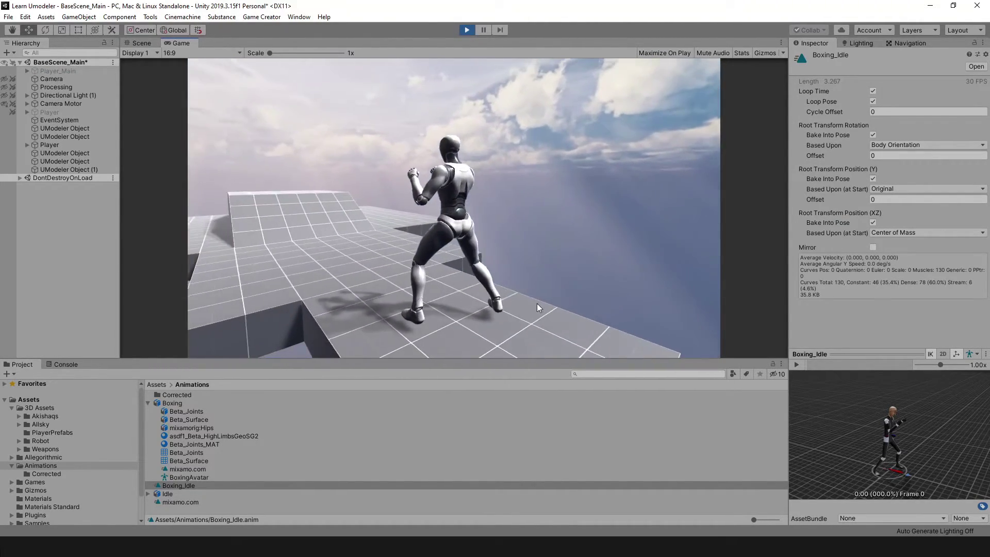
{"action": "left_click_drag", "start_coordinate": [476, 301], "coordinate": [375, 280]}
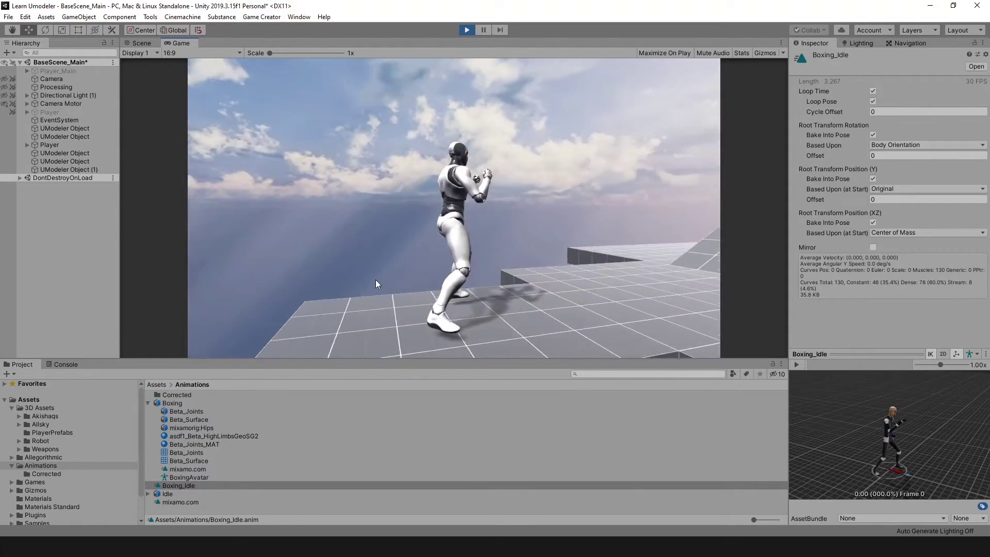
- Orbit around the playing character and walk it forward to check how its feet meet the ground in the boxing idle
{"action": "right_click_drag", "start_coordinate": [375, 280], "coordinate": [531, 263]}
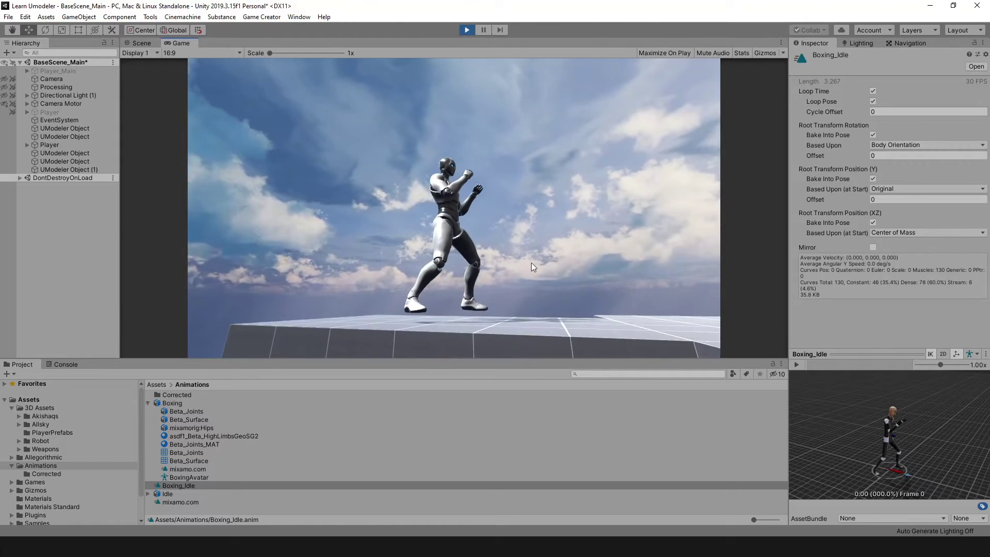
{"action": "right_click_drag", "start_coordinate": [422, 325], "coordinate": [426, 286]}
{"action": "key", "text": "w"}
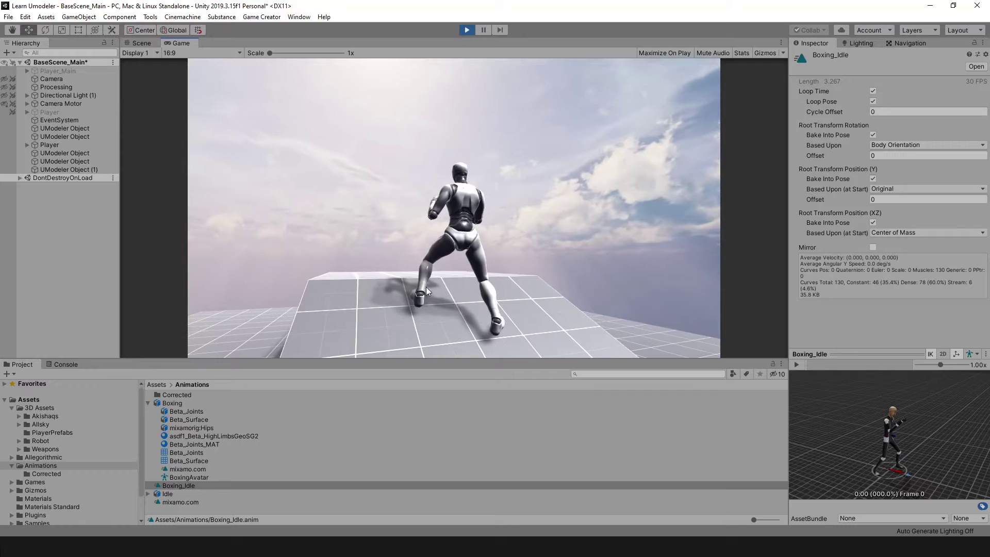
- Stop the playback, set Boxing_Idle's Root Transform Position (Y) Offset to 0.1, and play the scene again
{"action": "left_click", "coordinate": [467, 30]}
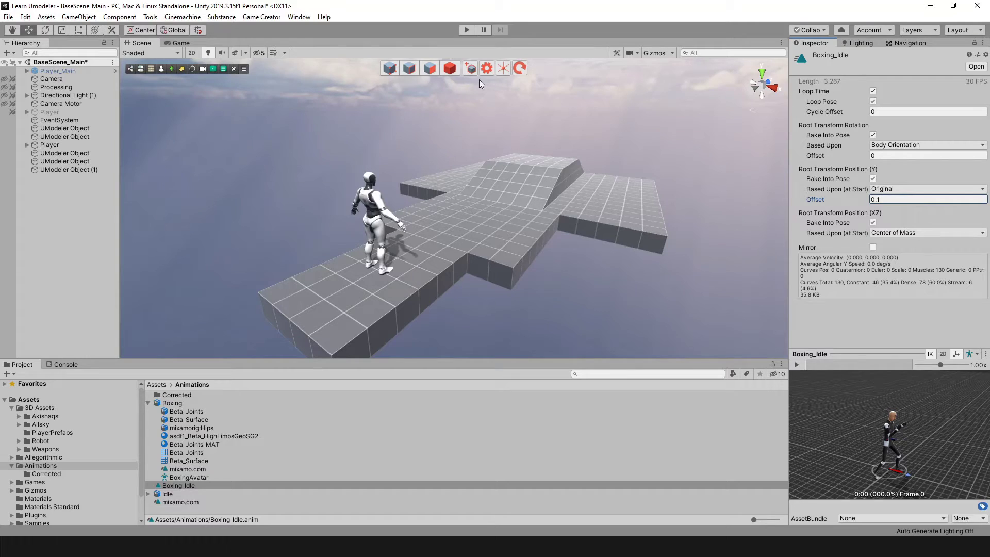
{"action": "left_click", "coordinate": [469, 30]}
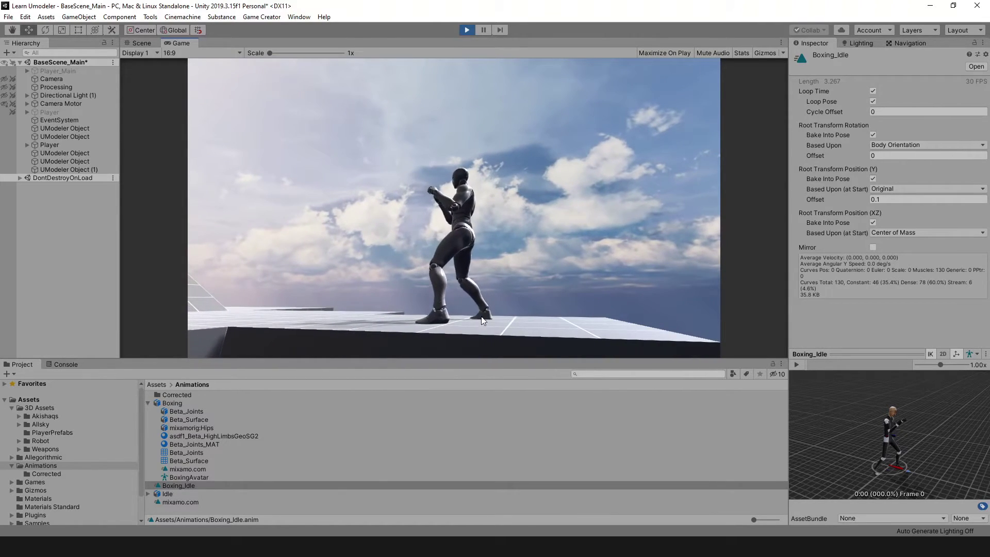
- Try a Root Transform Position (Y) Offset of 0.01 during playback, restore it to 0.1, and stop the scene
{"action": "left_click", "coordinate": [863, 200]}
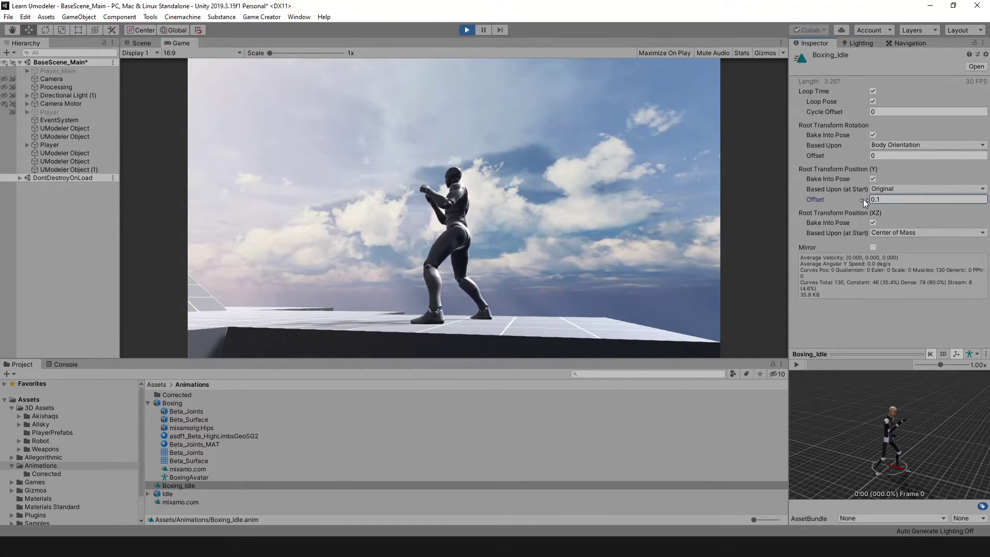
{"action": "left_click_drag", "start_coordinate": [867, 199], "coordinate": [864, 199]}
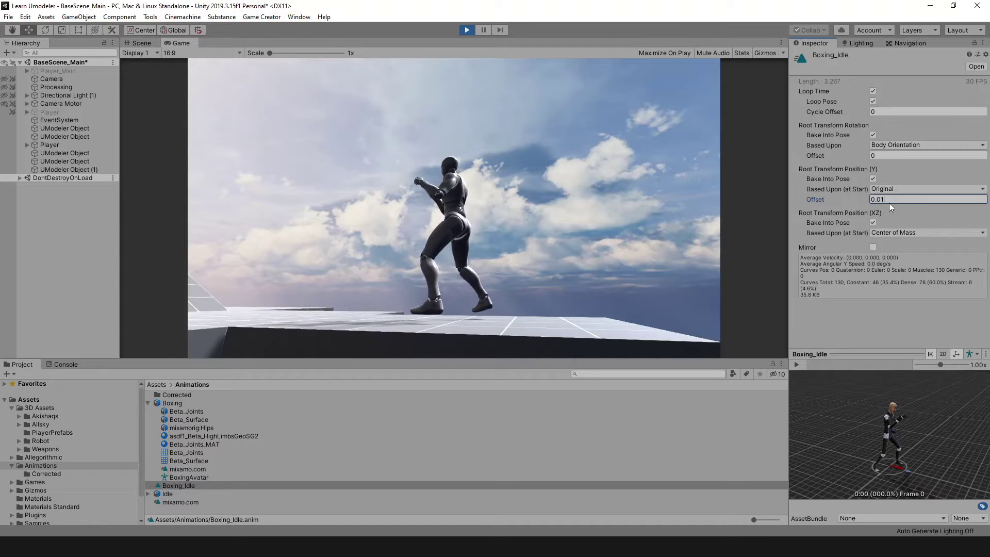
{"action": "type", "text": "3"}
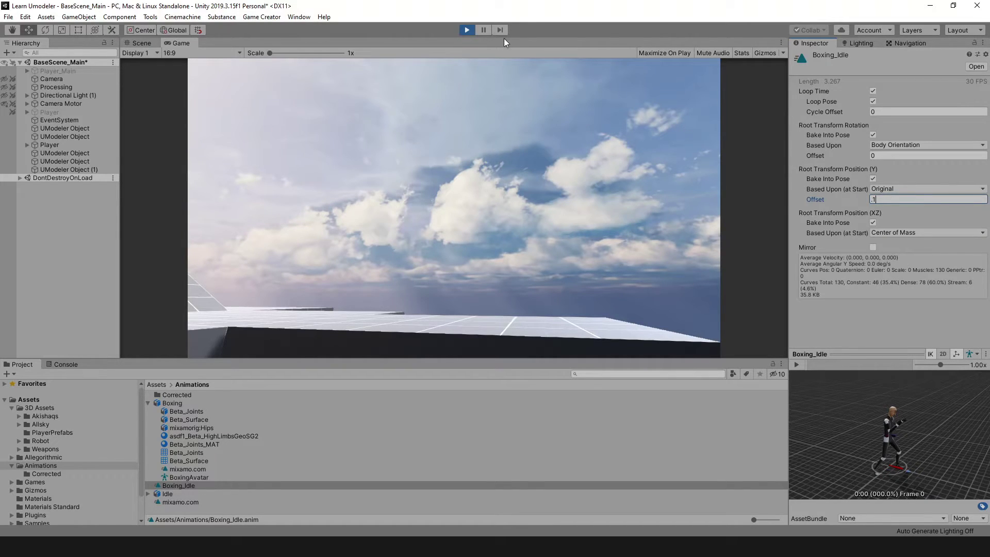
{"action": "left_click", "coordinate": [466, 30]}
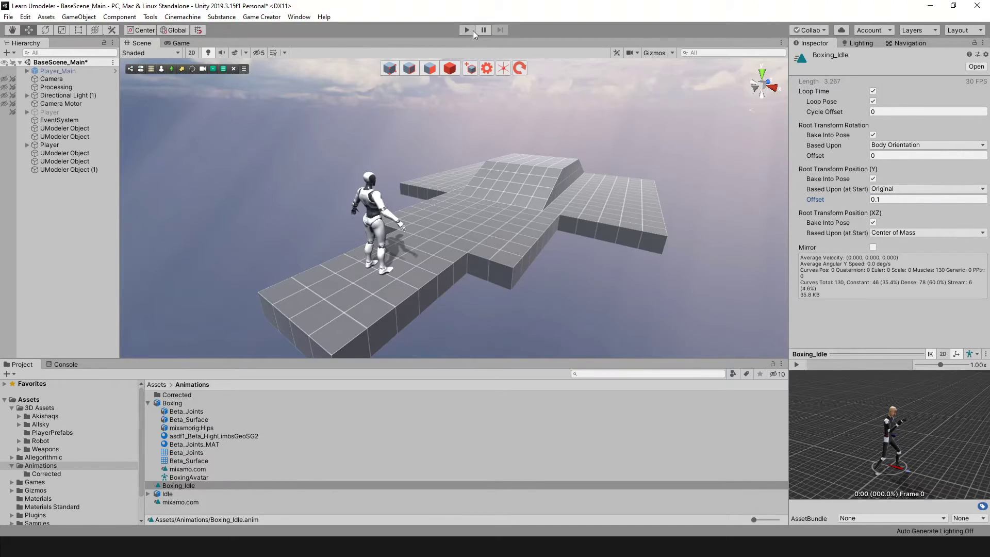
- Replay the scene, try a Root Transform Position (Y) Offset of 0.15, and return it to 0.1
{"action": "left_click", "coordinate": [471, 29]}
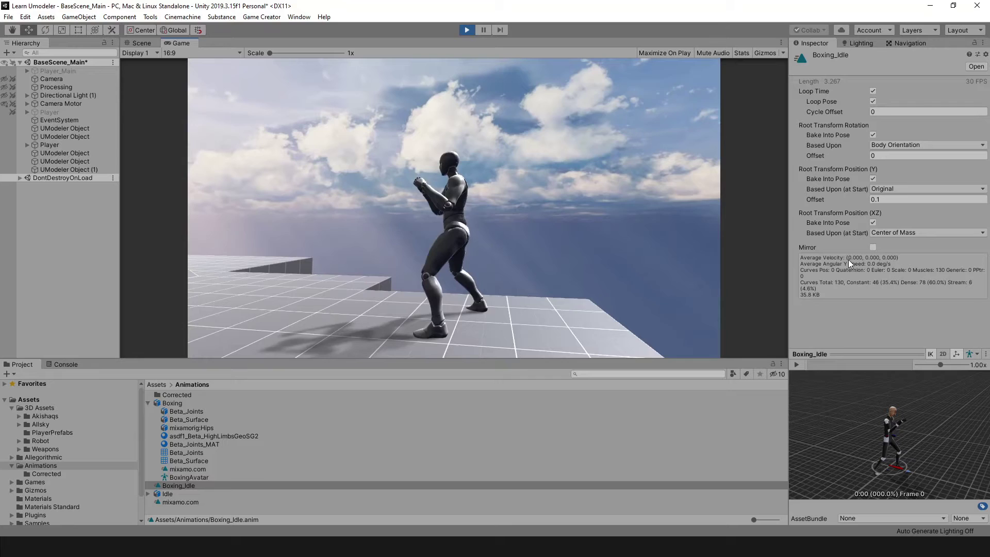
{"action": "left_click", "coordinate": [883, 198]}
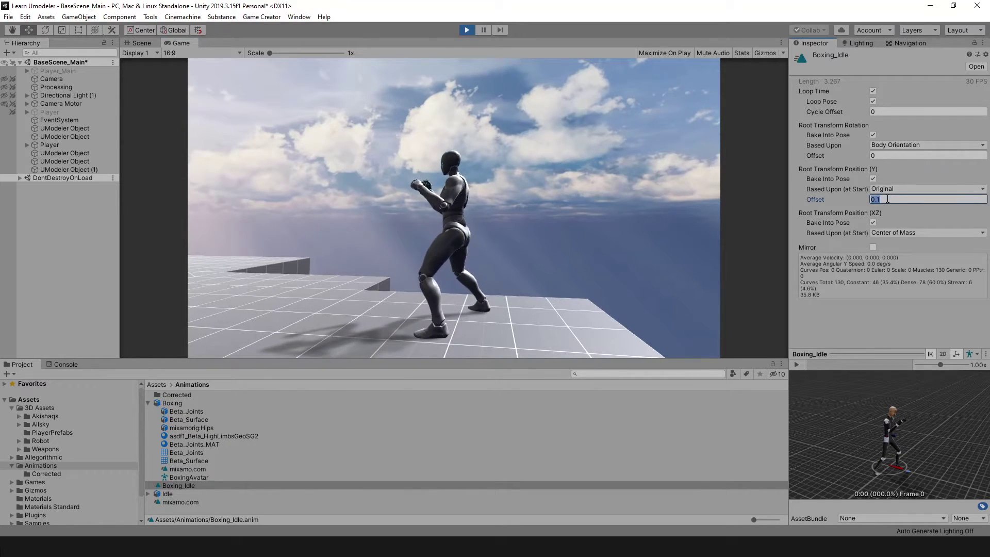
{"action": "type", "text": "5"}
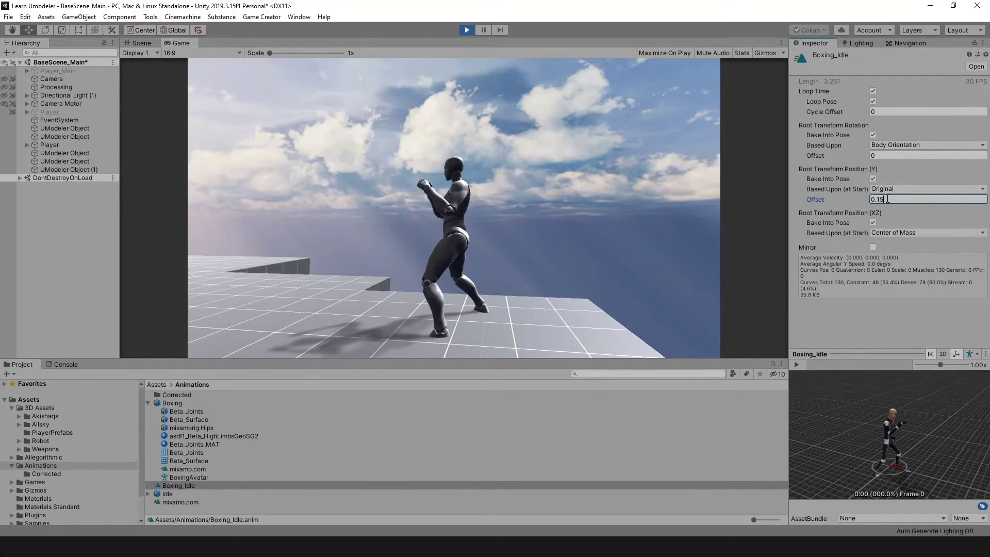
{"action": "key", "text": "BackSpace"}
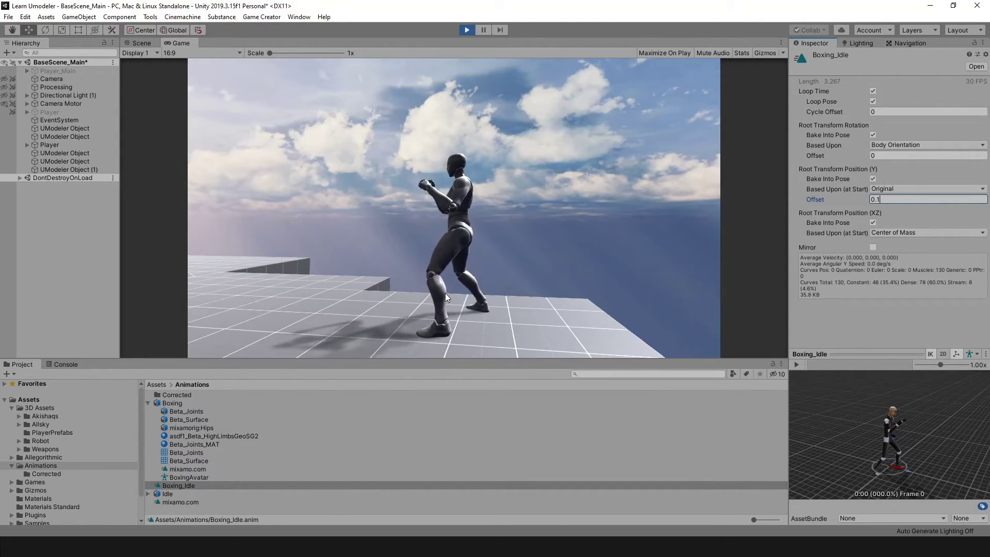
- Walk the character around the platforms and orbit the camera to check the boxing idle and foot contact from several angles
{"action": "left_click_drag", "start_coordinate": [581, 259], "coordinate": [442, 298]}
{"action": "key", "text": "a"}
{"action": "key", "text": "s"}
{"action": "key", "text": "d"}
{"action": "key", "text": "w"}
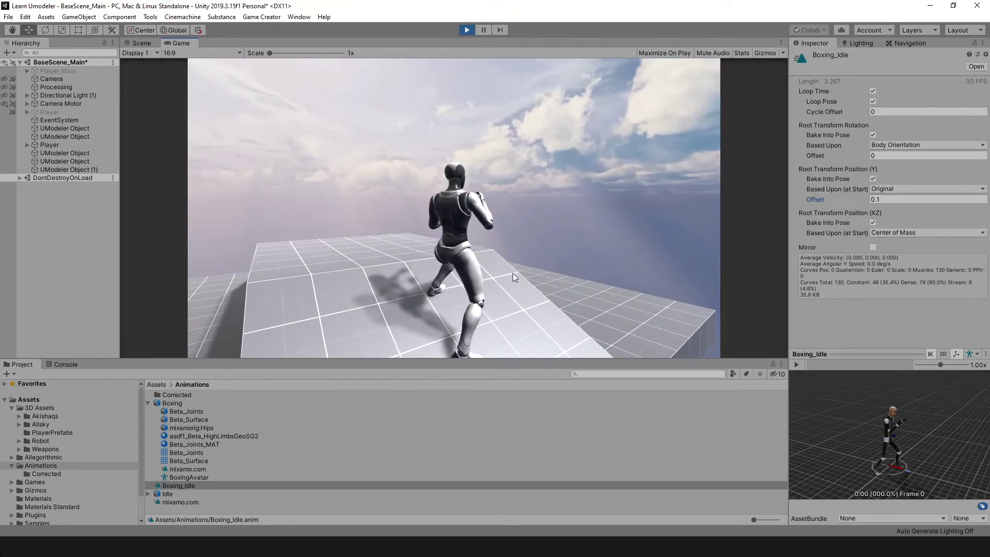
{"action": "left_click_drag", "start_coordinate": [539, 252], "coordinate": [395, 276]}
{"action": "key", "text": "w"}
{"action": "key", "text": "w"}
{"action": "key", "text": "w"}
{"action": "key", "text": "w"}
{"action": "key", "text": "w"}
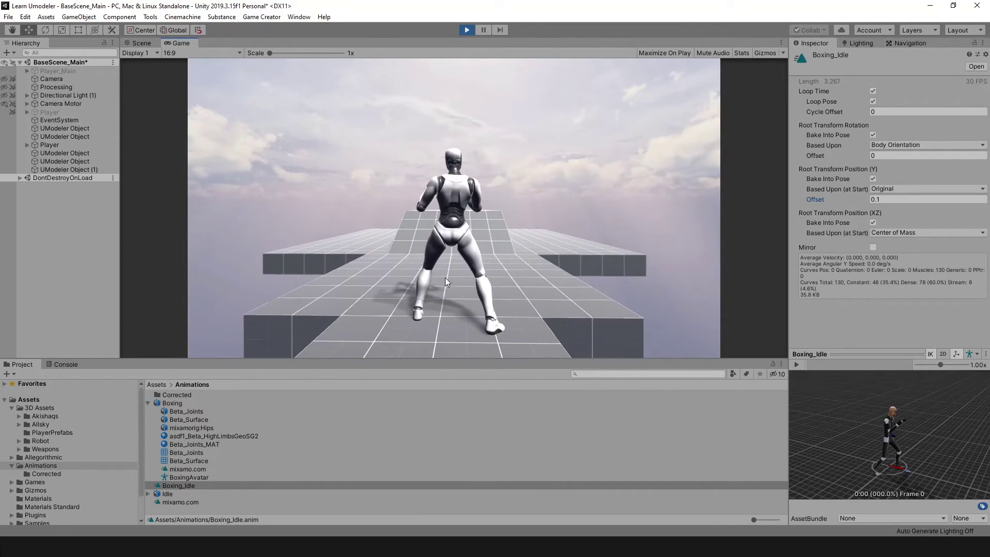
{"action": "left_click_drag", "start_coordinate": [508, 261], "coordinate": [589, 264]}
{"action": "key", "text": "w"}
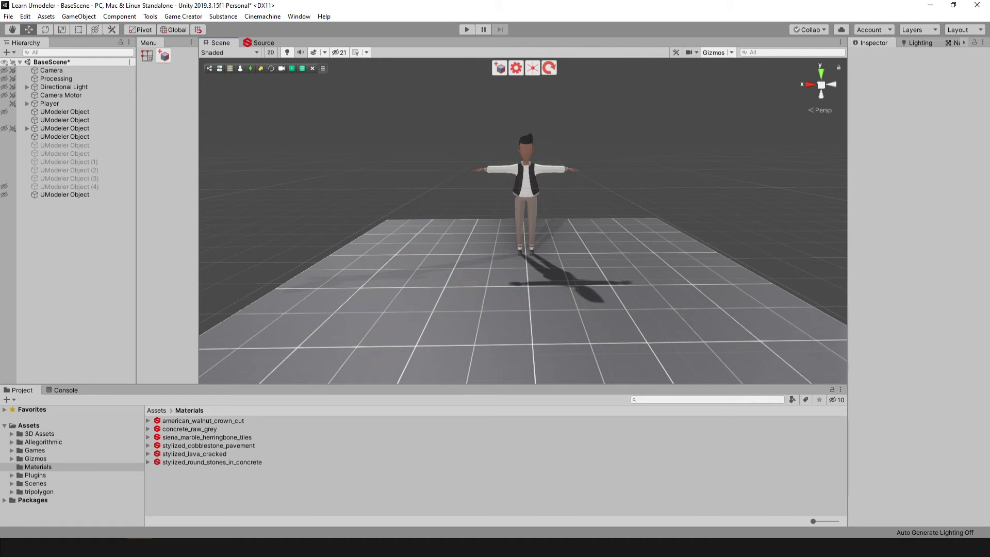